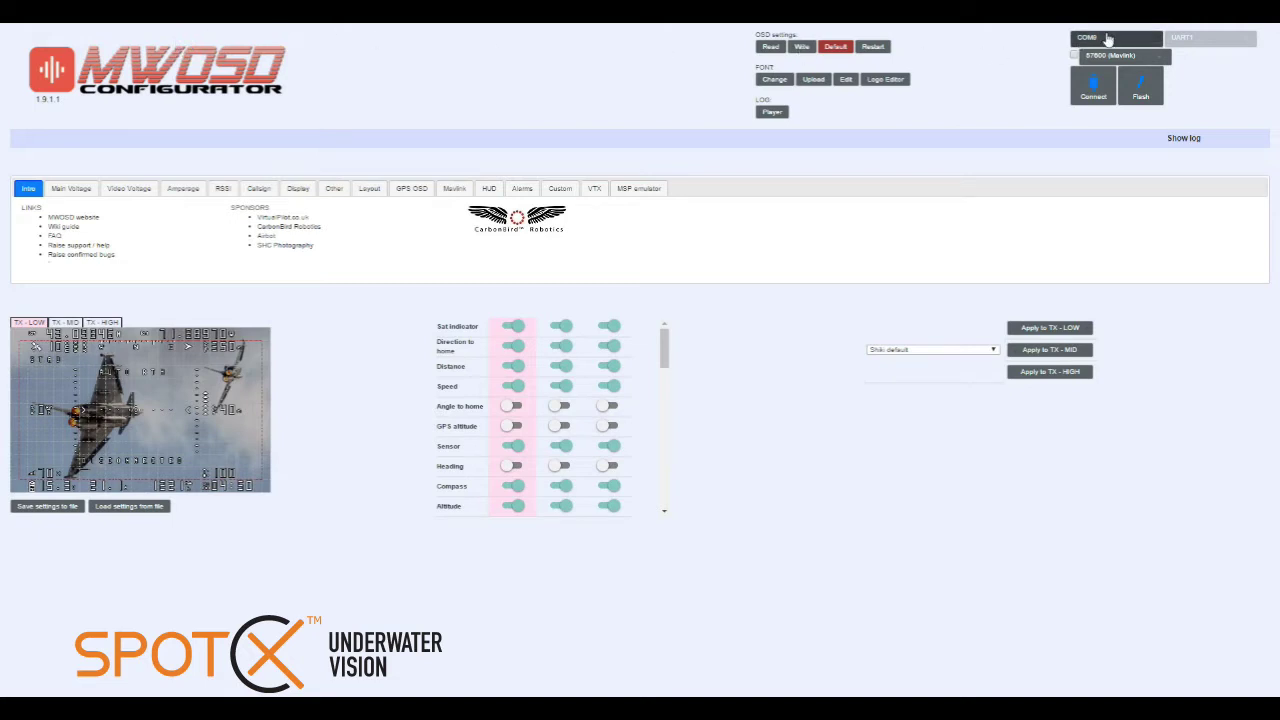
Select serial port COM9 for the board and open the firmware flasher.
{"action": "left_click", "coordinate": [1107, 40]}
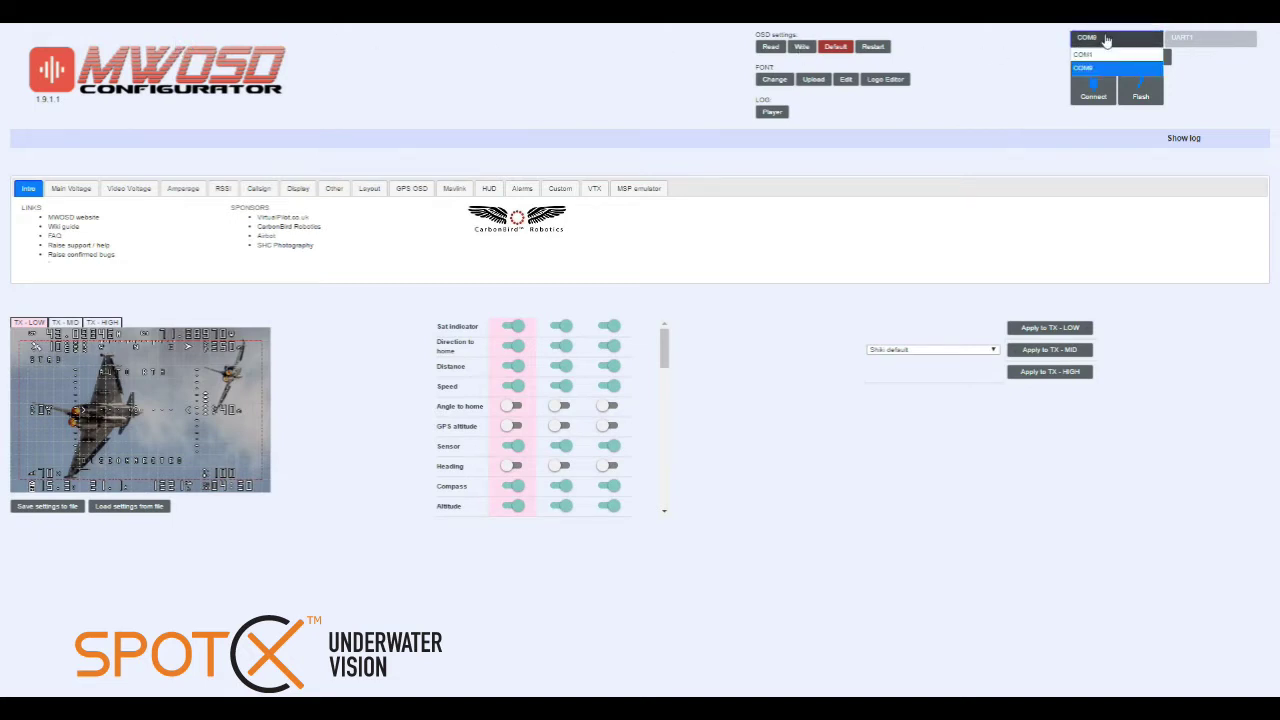
{"action": "left_click", "coordinate": [1110, 68]}
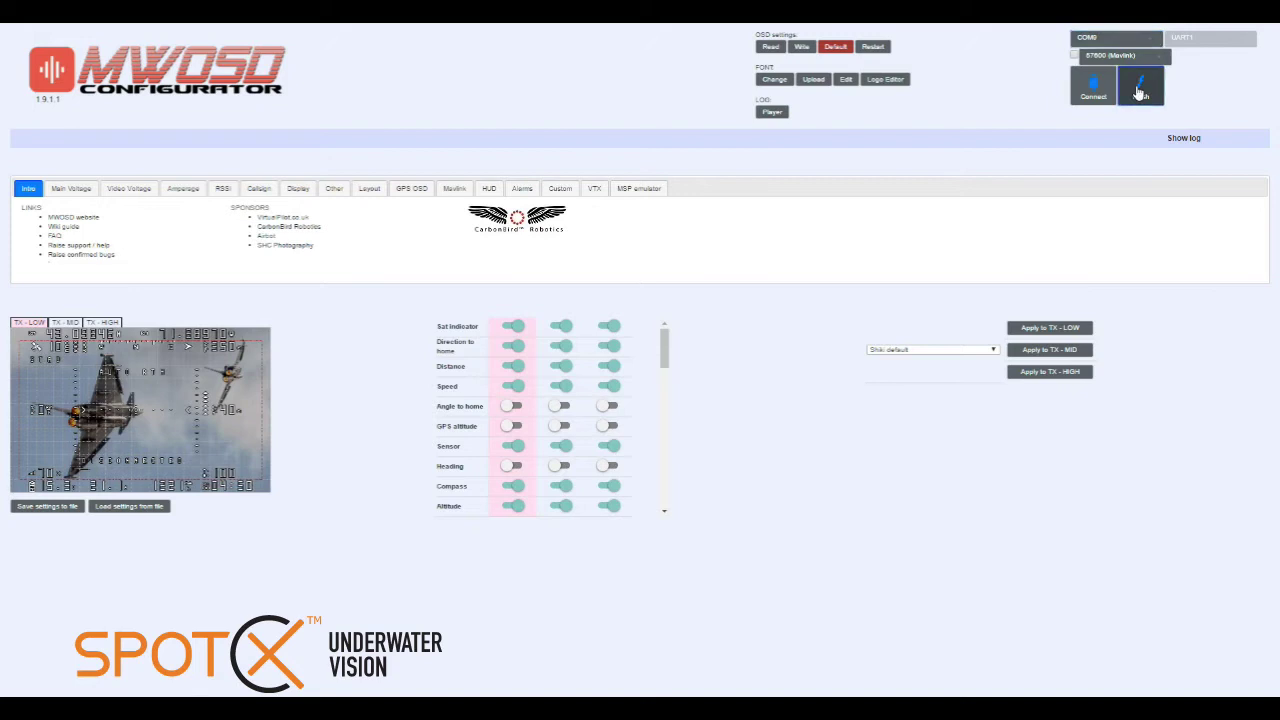
{"action": "left_click", "coordinate": [1138, 93]}
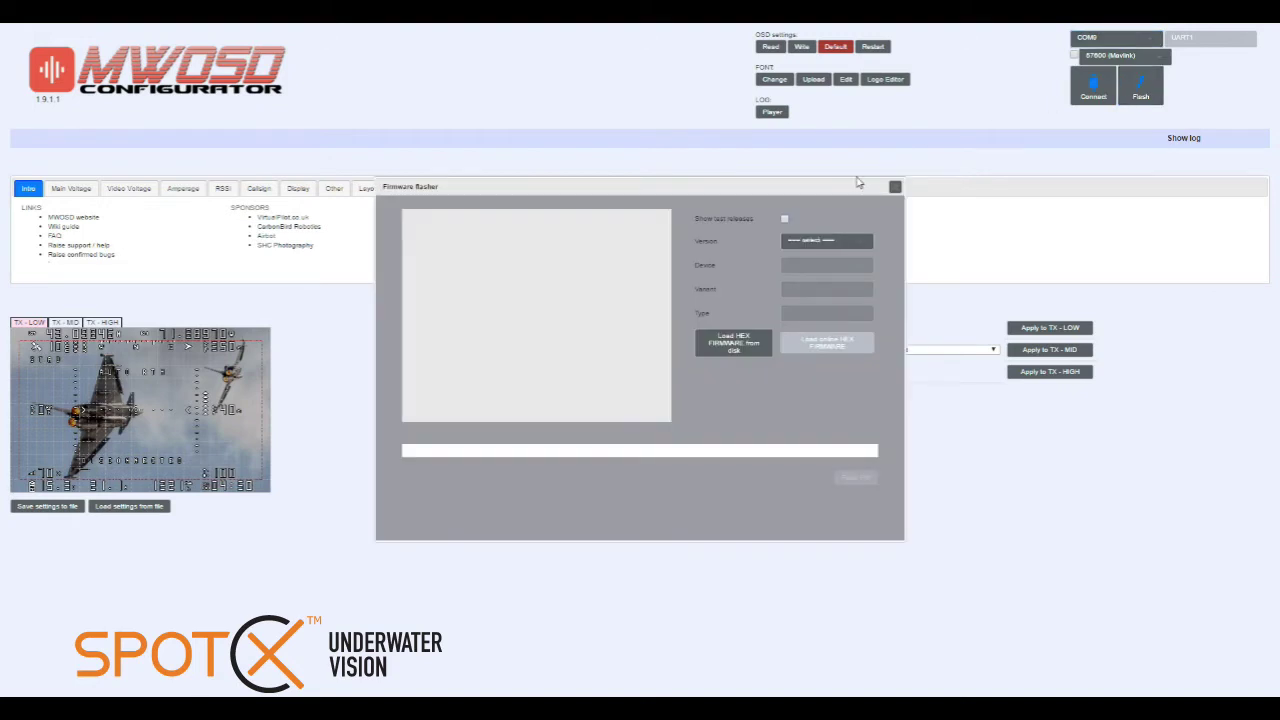
Choose firmware version 1.9.1.5 with device aeromax, variant ardusub and type nogps.
{"action": "left_click", "coordinate": [827, 245]}
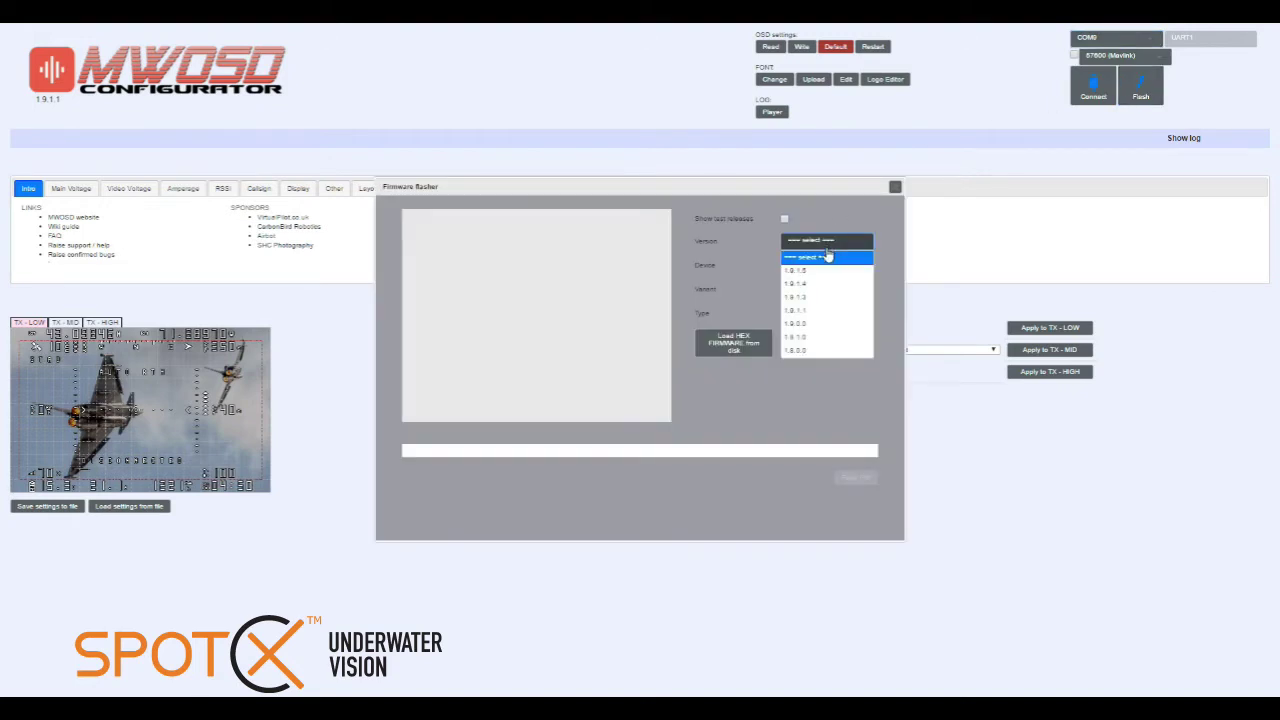
{"action": "left_click", "coordinate": [828, 271]}
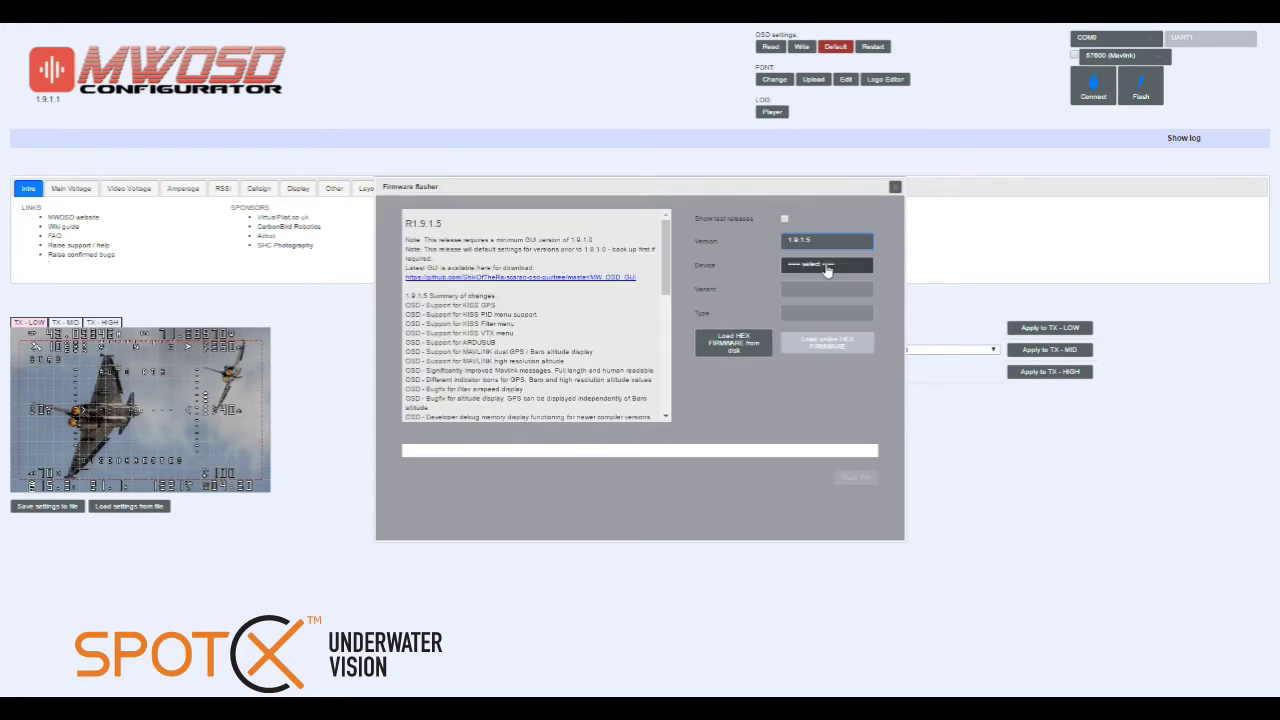
{"action": "left_click", "coordinate": [818, 267]}
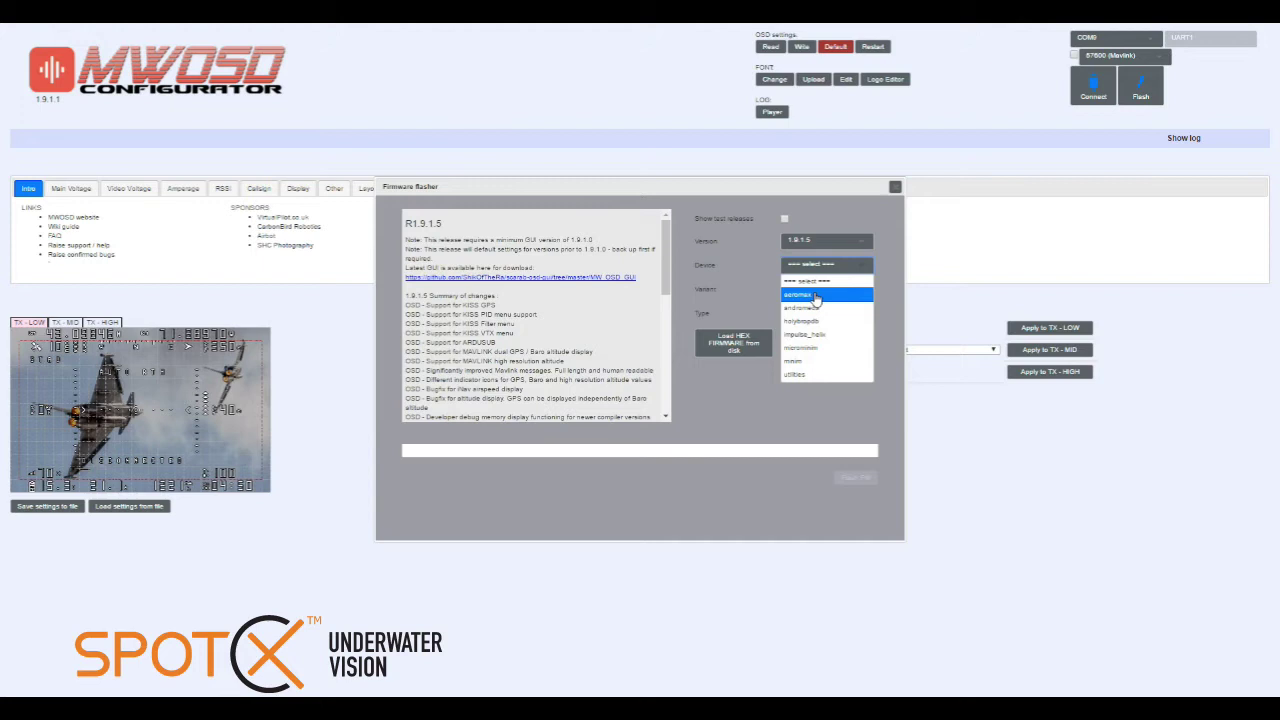
{"action": "left_click", "coordinate": [816, 296]}
{"action": "left_click", "coordinate": [818, 288]}
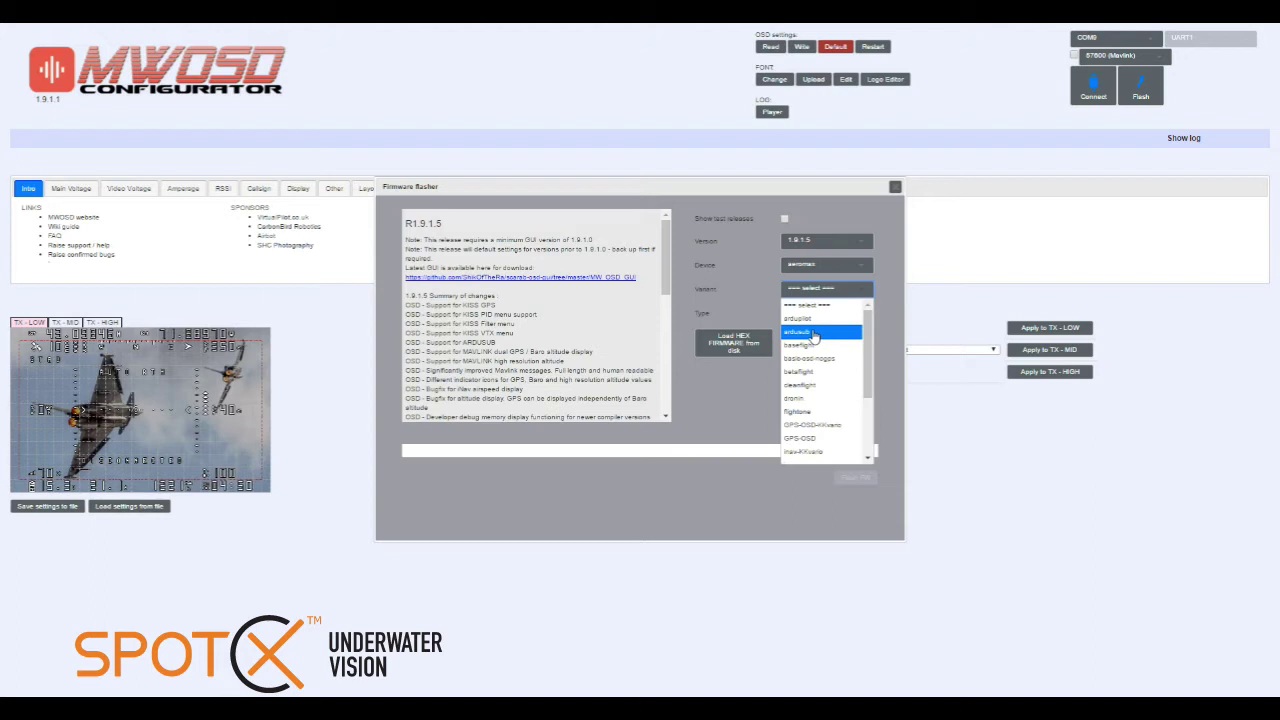
{"action": "left_click", "coordinate": [814, 334]}
{"action": "left_click", "coordinate": [812, 314]}
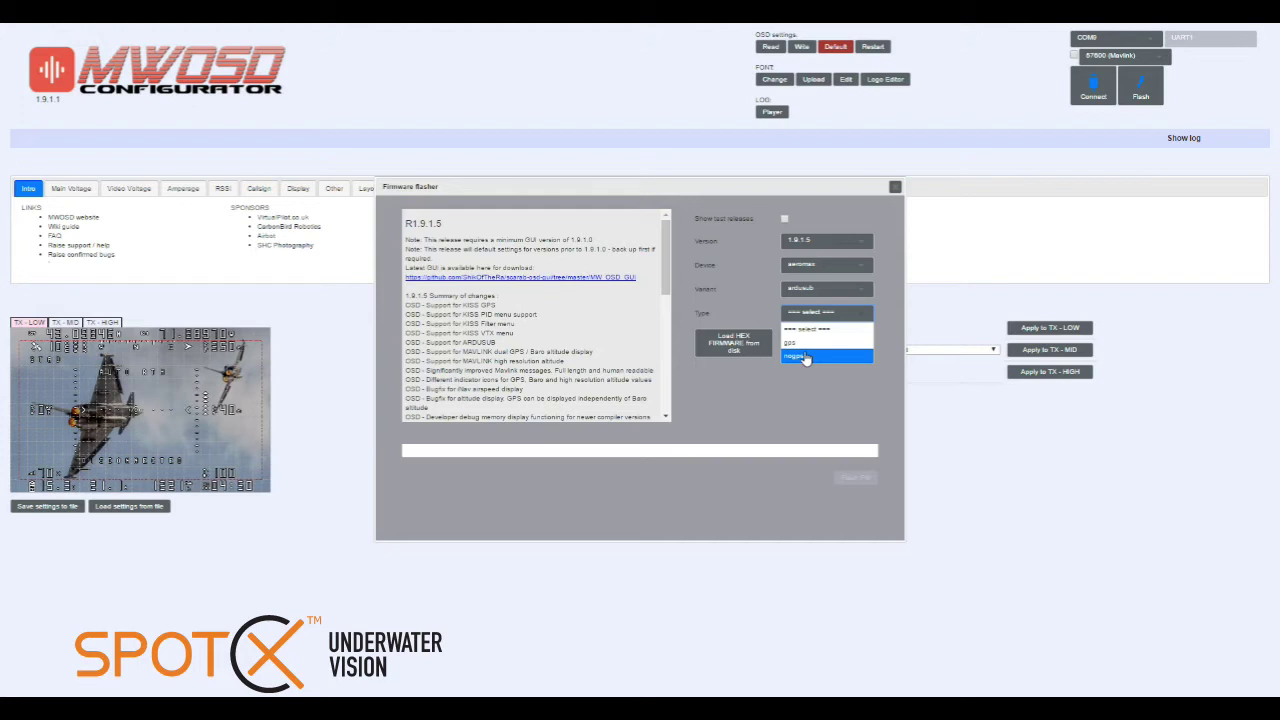
{"action": "left_click", "coordinate": [806, 357]}
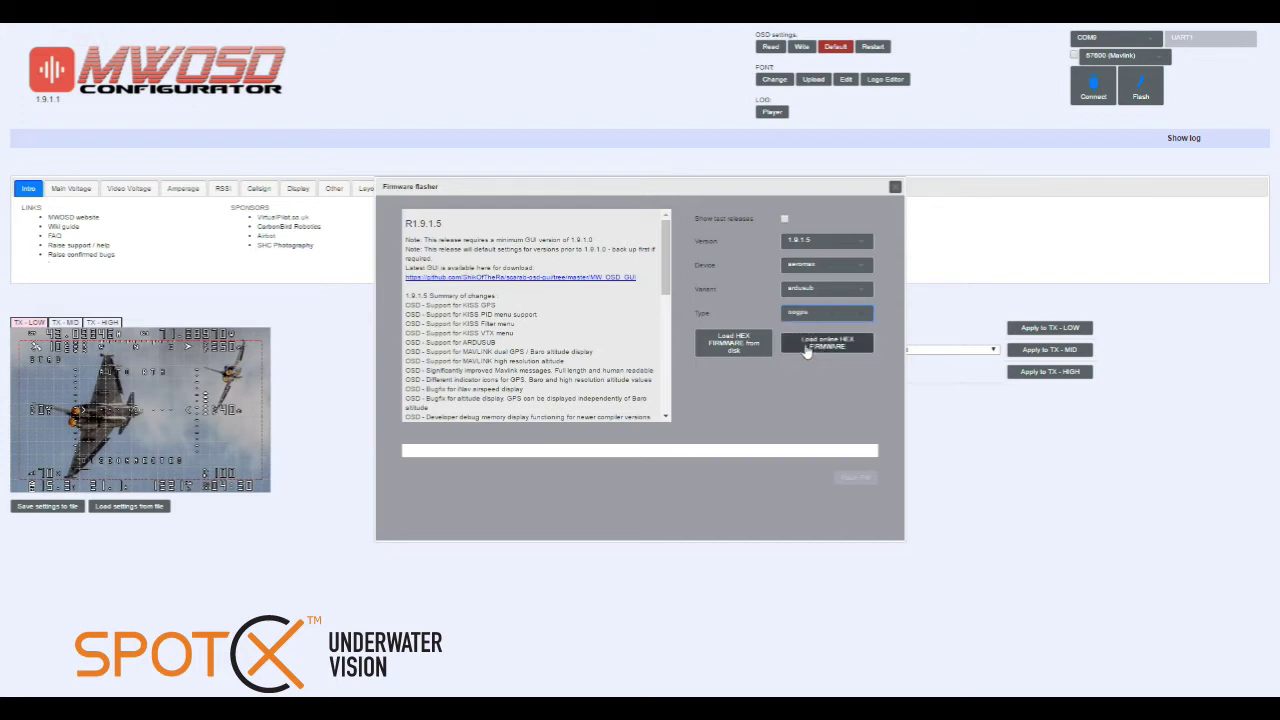
Load the selected online HEX firmware and flash it to the board.
{"action": "left_click", "coordinate": [826, 344]}
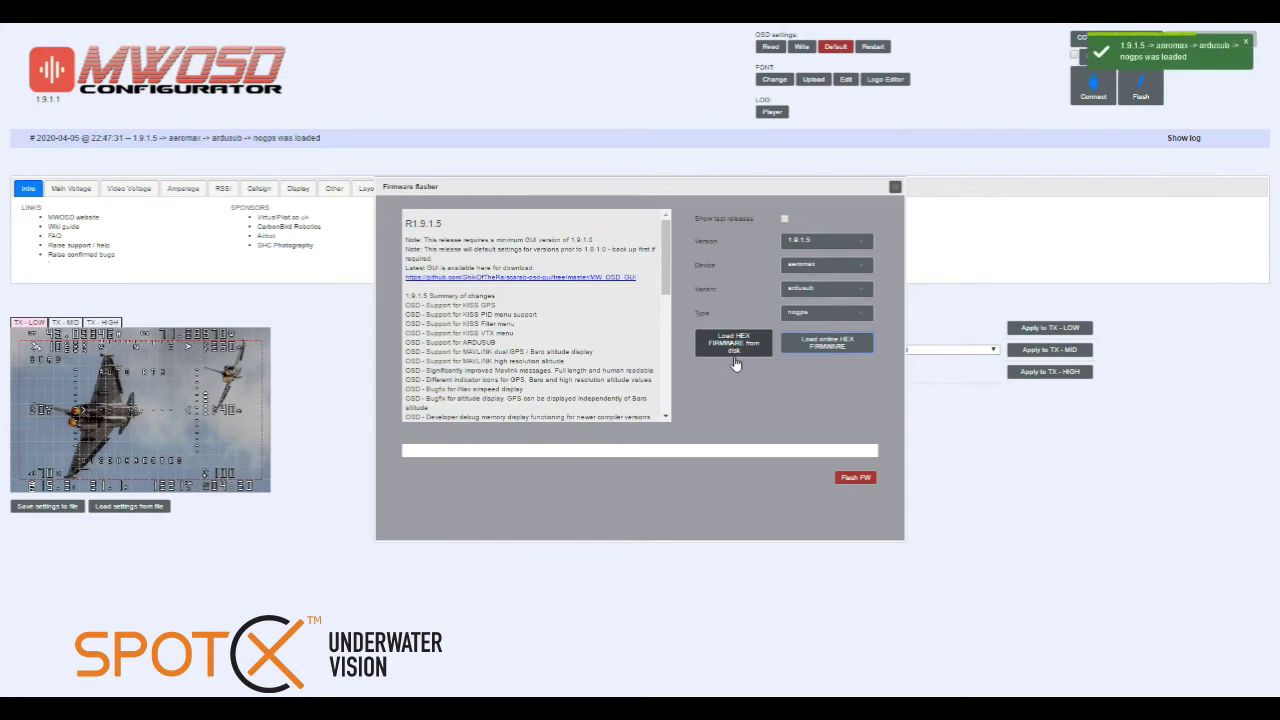
{"action": "left_click", "coordinate": [857, 478]}
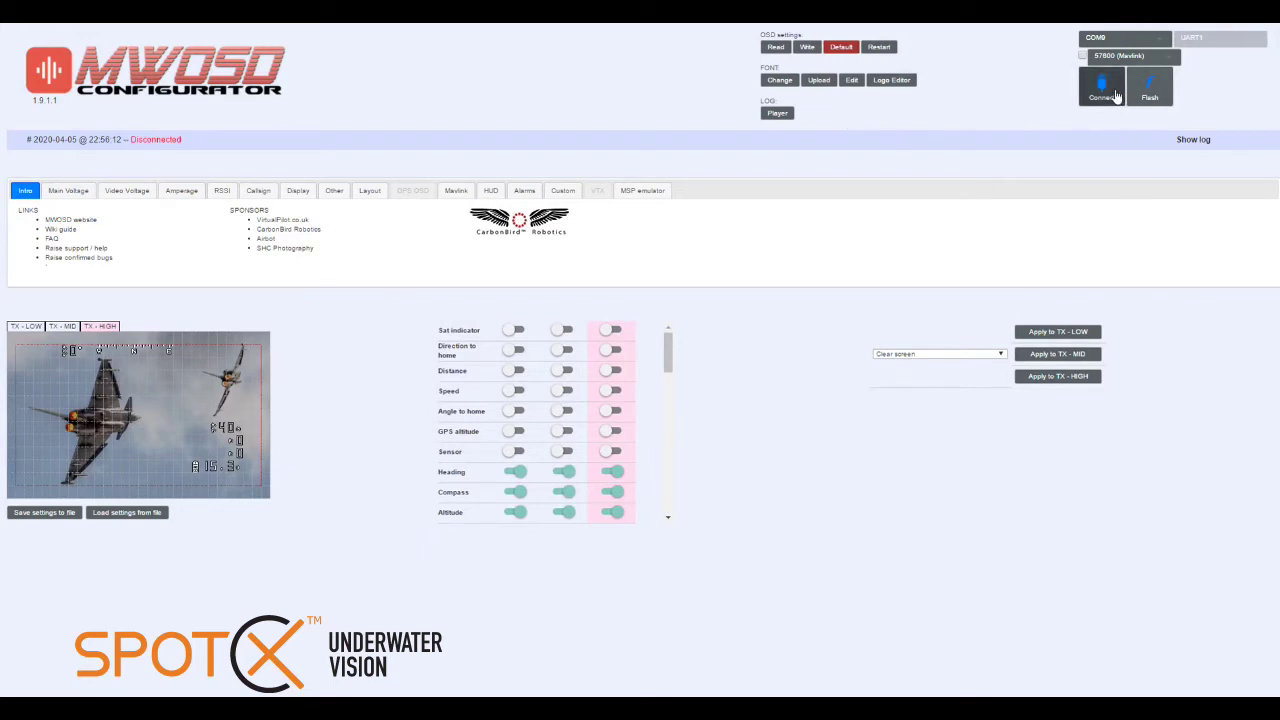
Connect to the flashed board over serial port COM9.
{"action": "left_click", "coordinate": [1099, 40]}
{"action": "left_click", "coordinate": [1099, 40]}
{"action": "left_click", "coordinate": [1104, 88]}
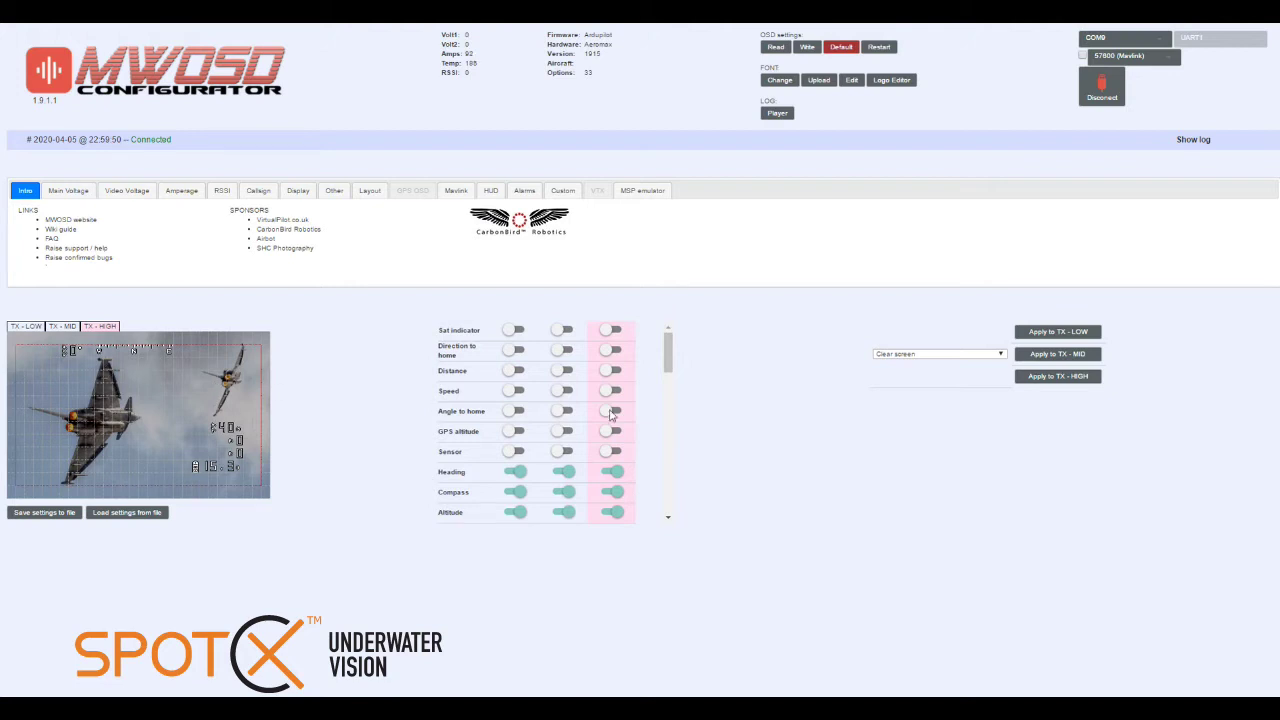
Apply the Clear screen layout to the TX-LOW, TX-MID and TX-HIGH screens.
{"action": "left_click", "coordinate": [1062, 334]}
{"action": "left_click", "coordinate": [1062, 355]}
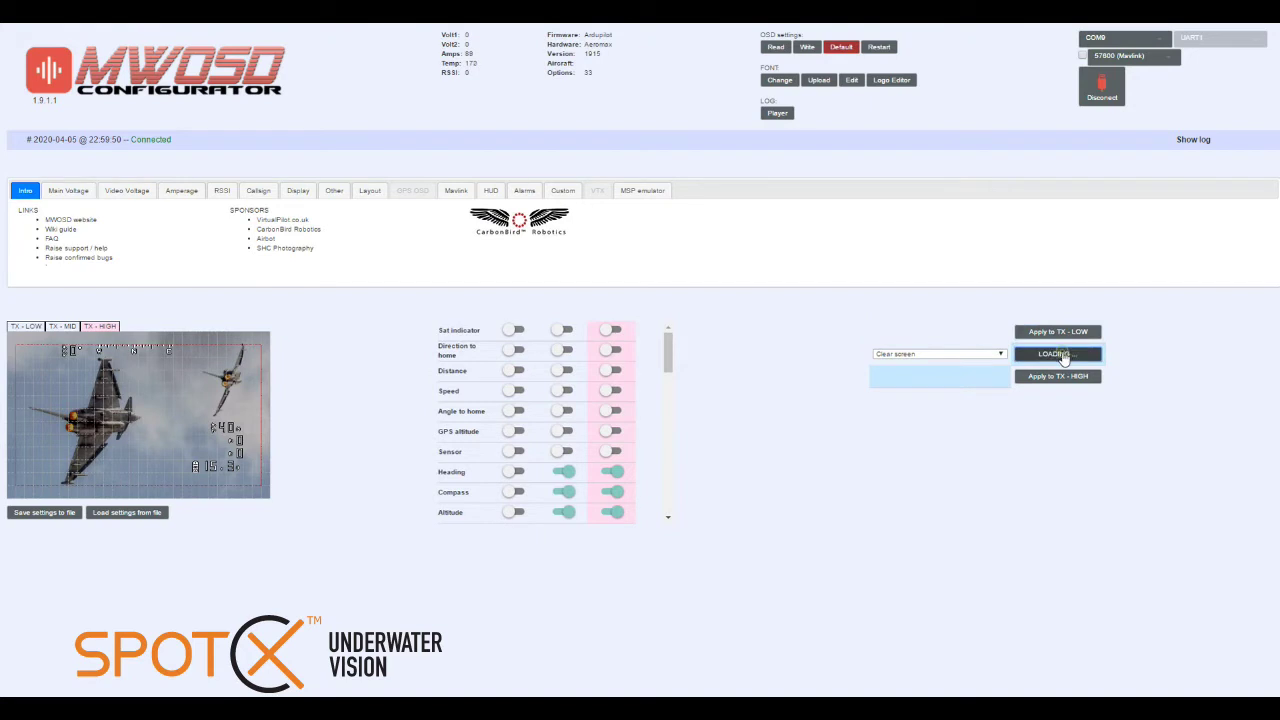
{"action": "left_click", "coordinate": [1066, 379]}
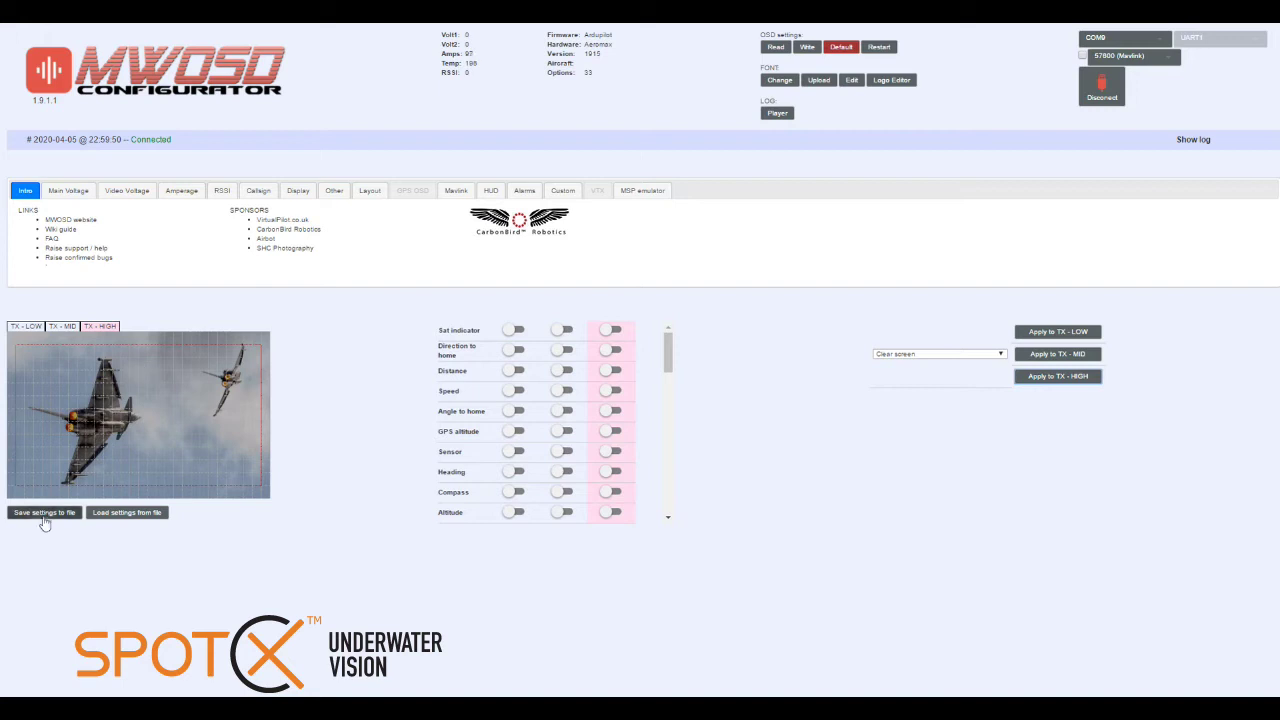
Browse the saved JSON settings files without loading one.
{"action": "left_click", "coordinate": [125, 513]}
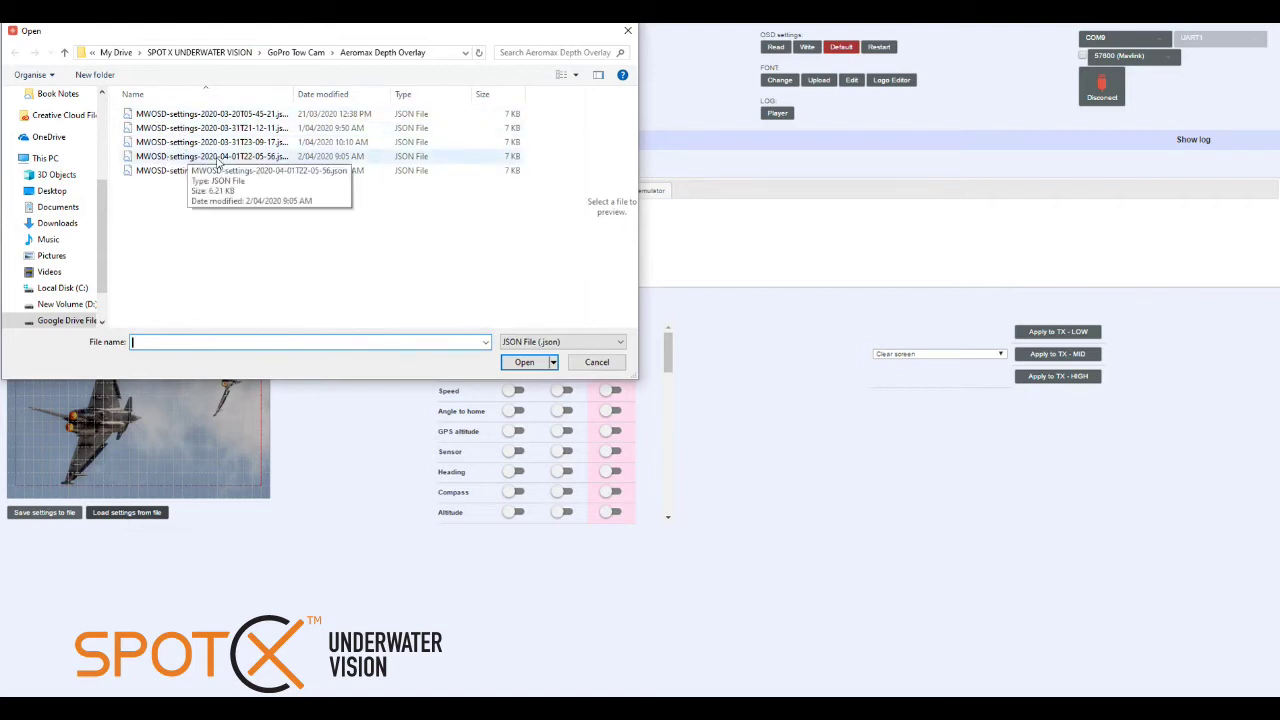
{"action": "left_click", "coordinate": [596, 362]}
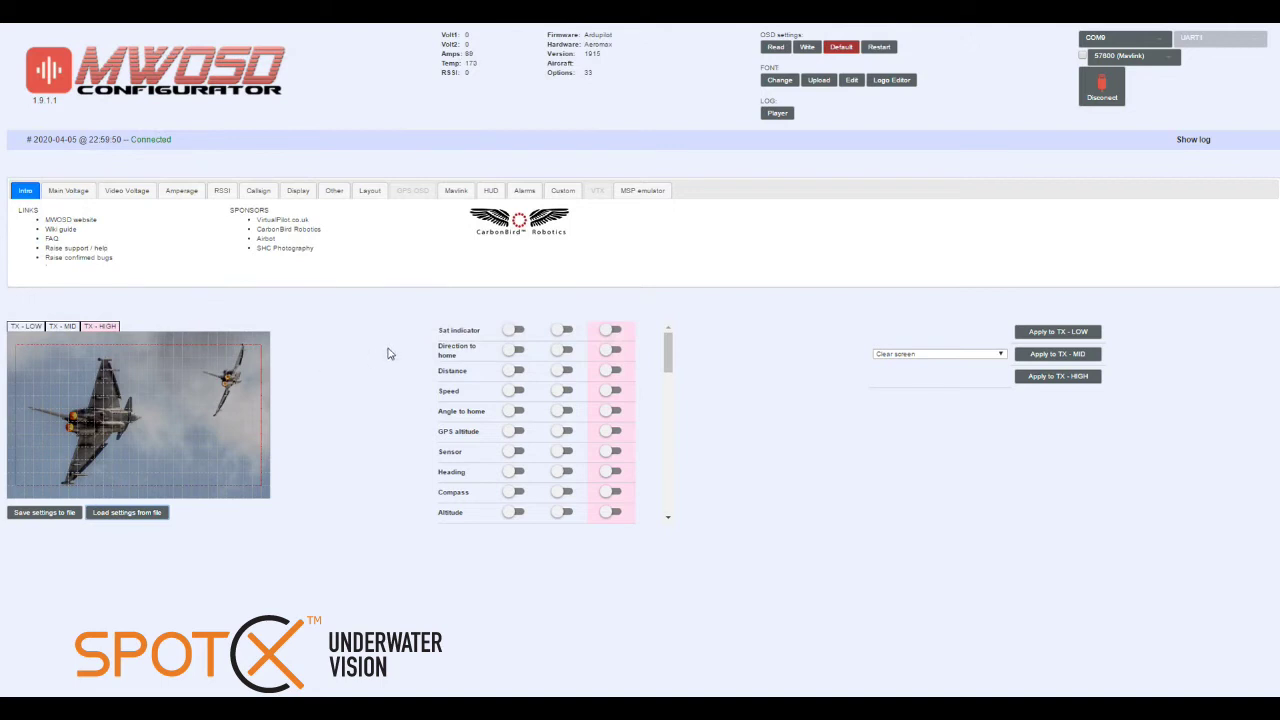
Try direct connect voltage as the main voltage source, and return it to Use Flight Controller voltage.
{"action": "left_click", "coordinate": [78, 192]}
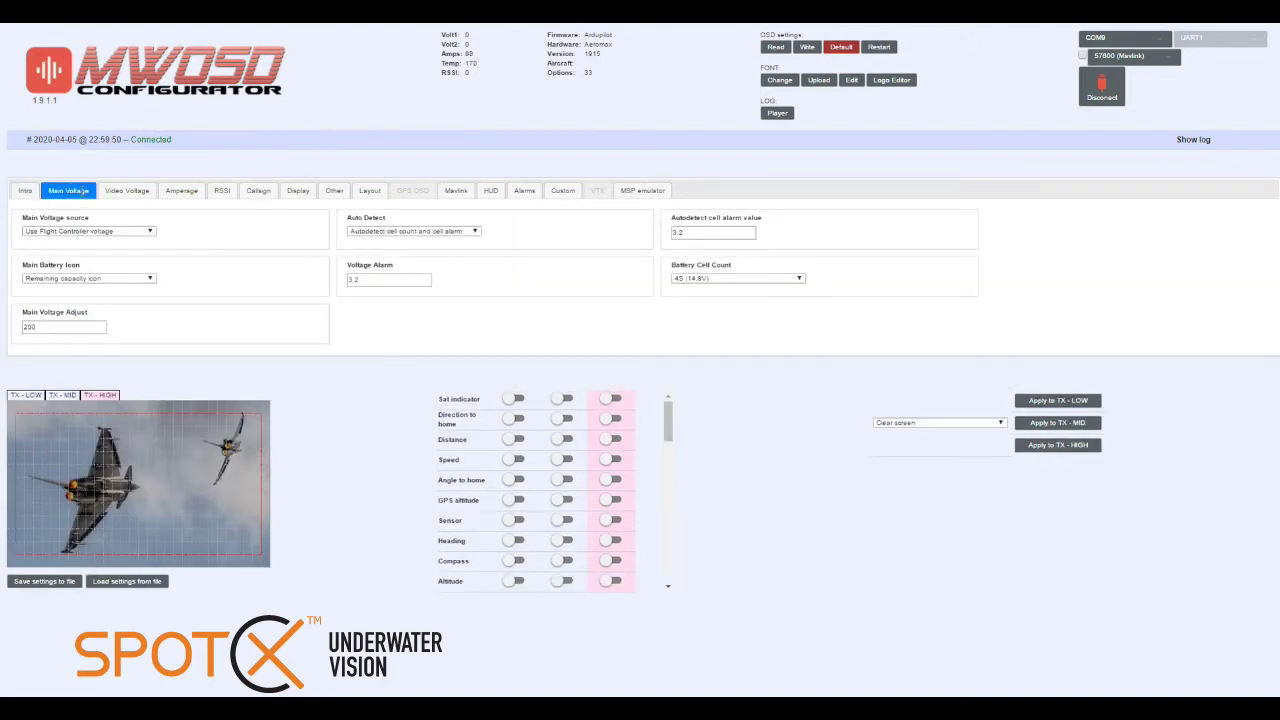
{"action": "left_click", "coordinate": [92, 233]}
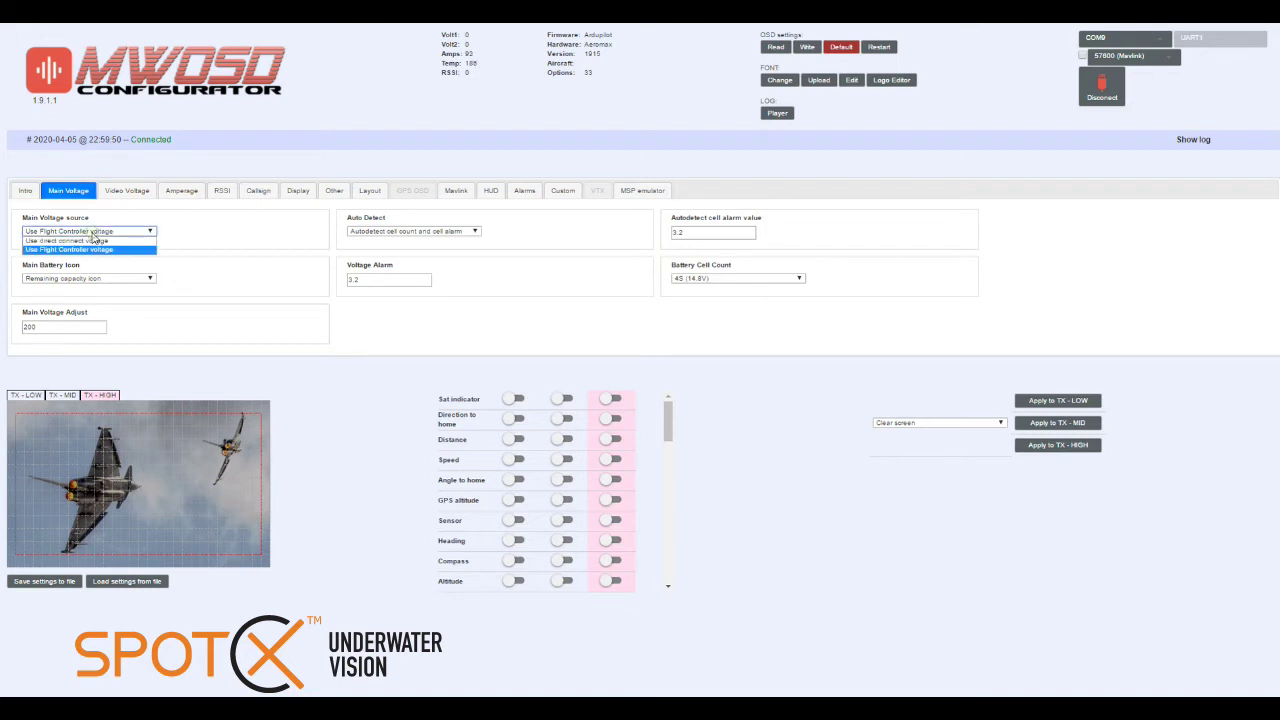
{"action": "left_click", "coordinate": [98, 242]}
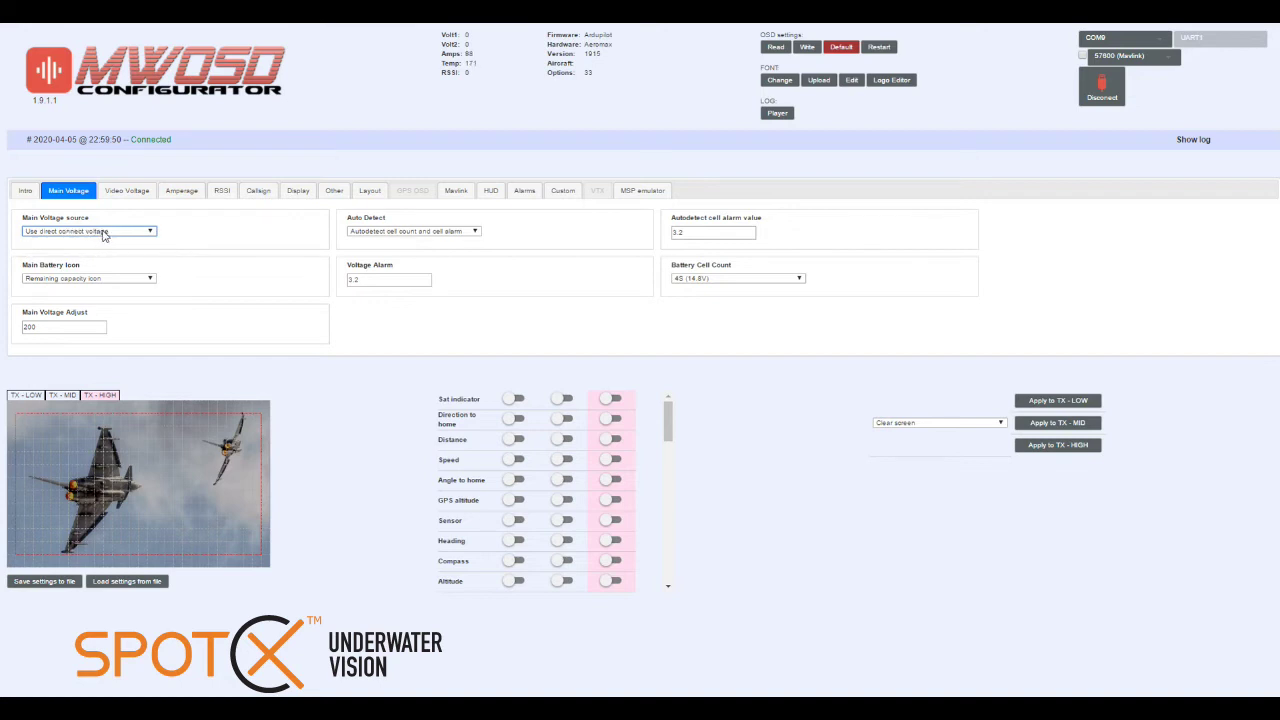
{"action": "left_click", "coordinate": [102, 234]}
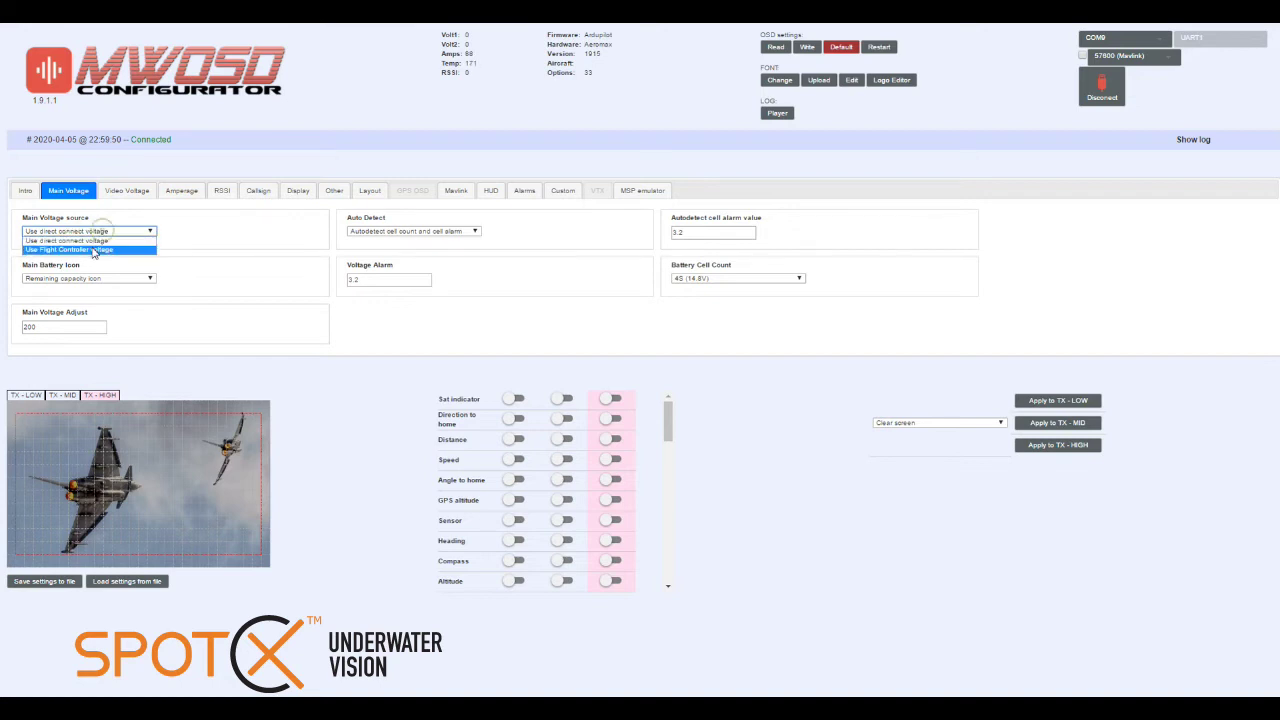
{"action": "left_click", "coordinate": [90, 249]}
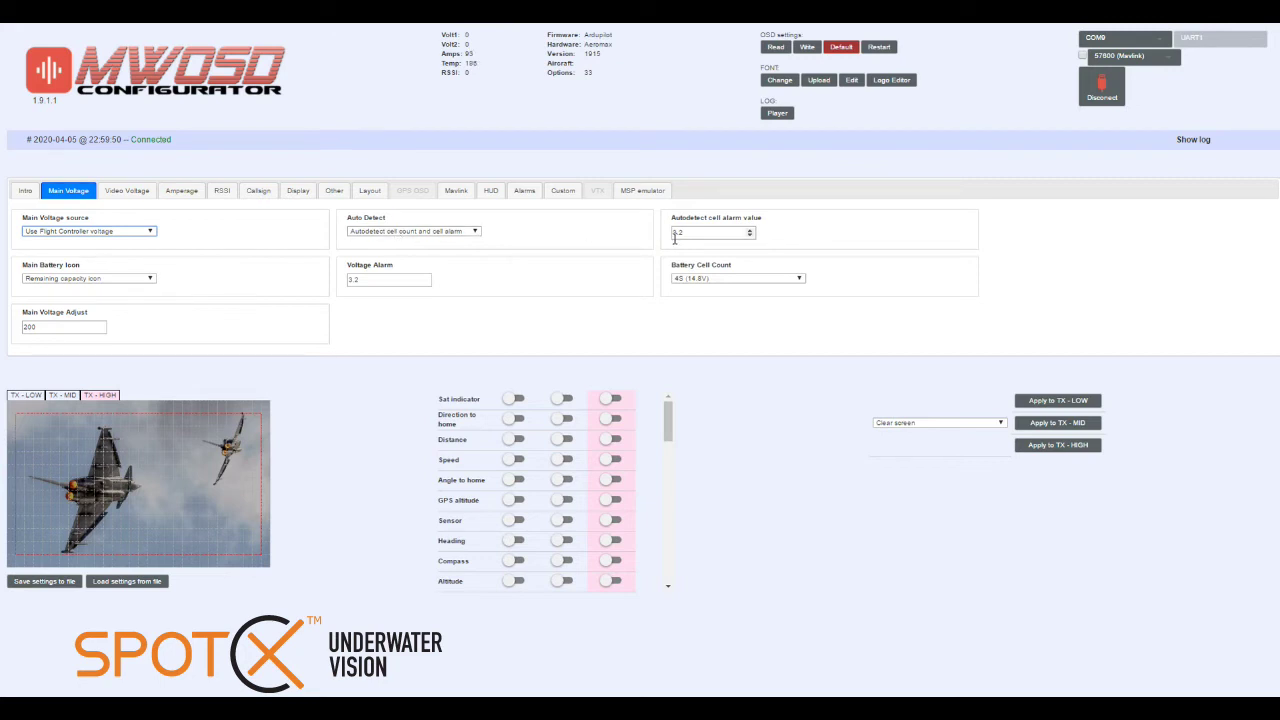
Try Use battery cell count / alarm for Auto Detect, and return it to Autodetect cell count and cell alarm.
{"action": "left_click", "coordinate": [405, 231]}
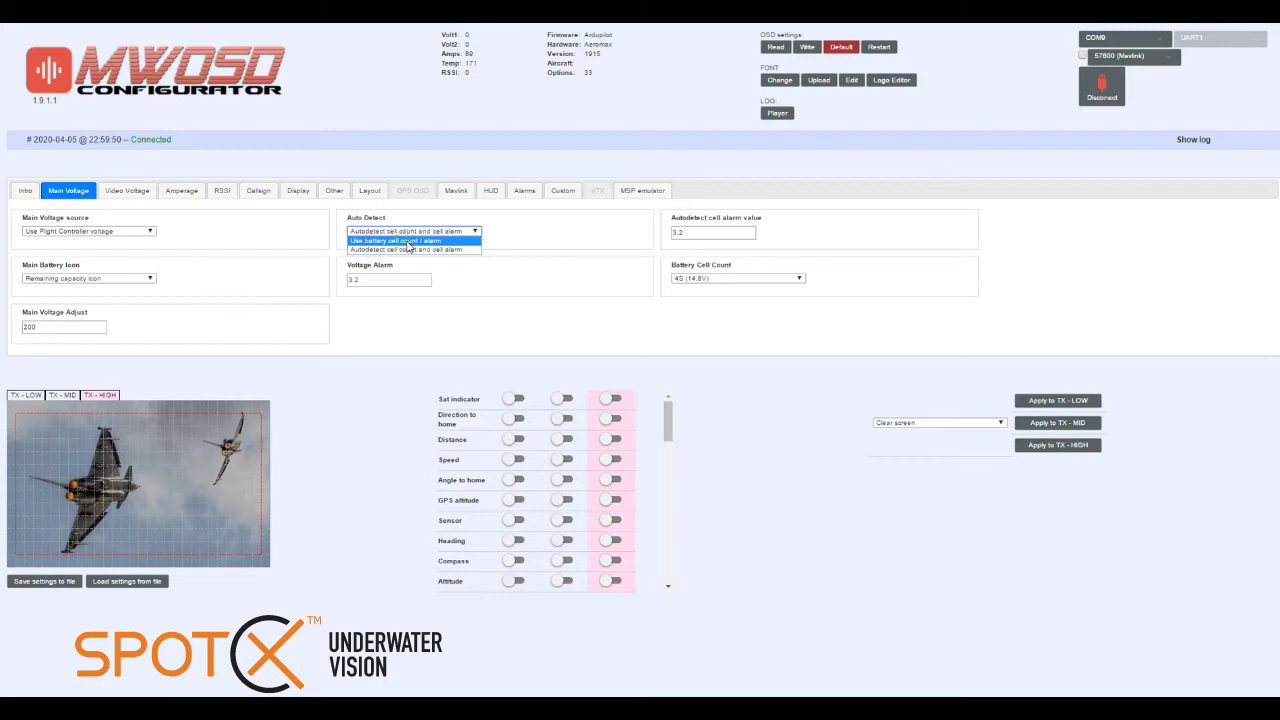
{"action": "left_click", "coordinate": [407, 245]}
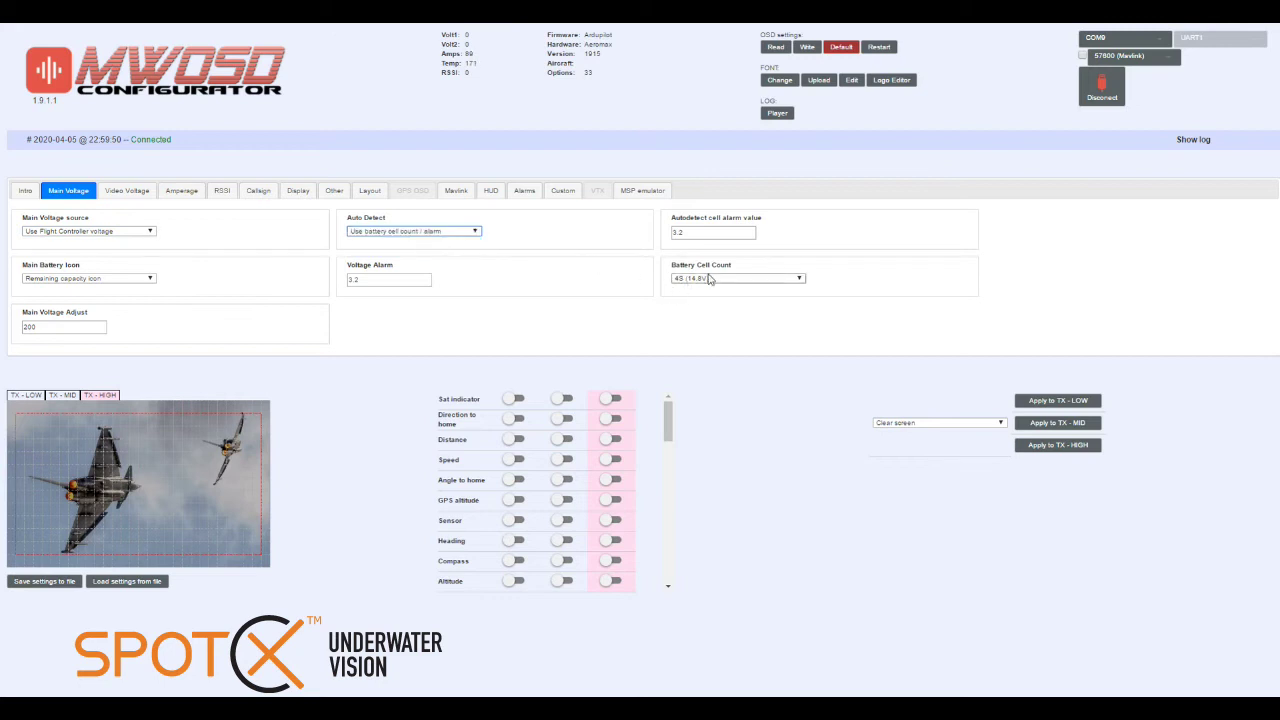
{"action": "left_click", "coordinate": [710, 278]}
{"action": "left_click", "coordinate": [387, 281]}
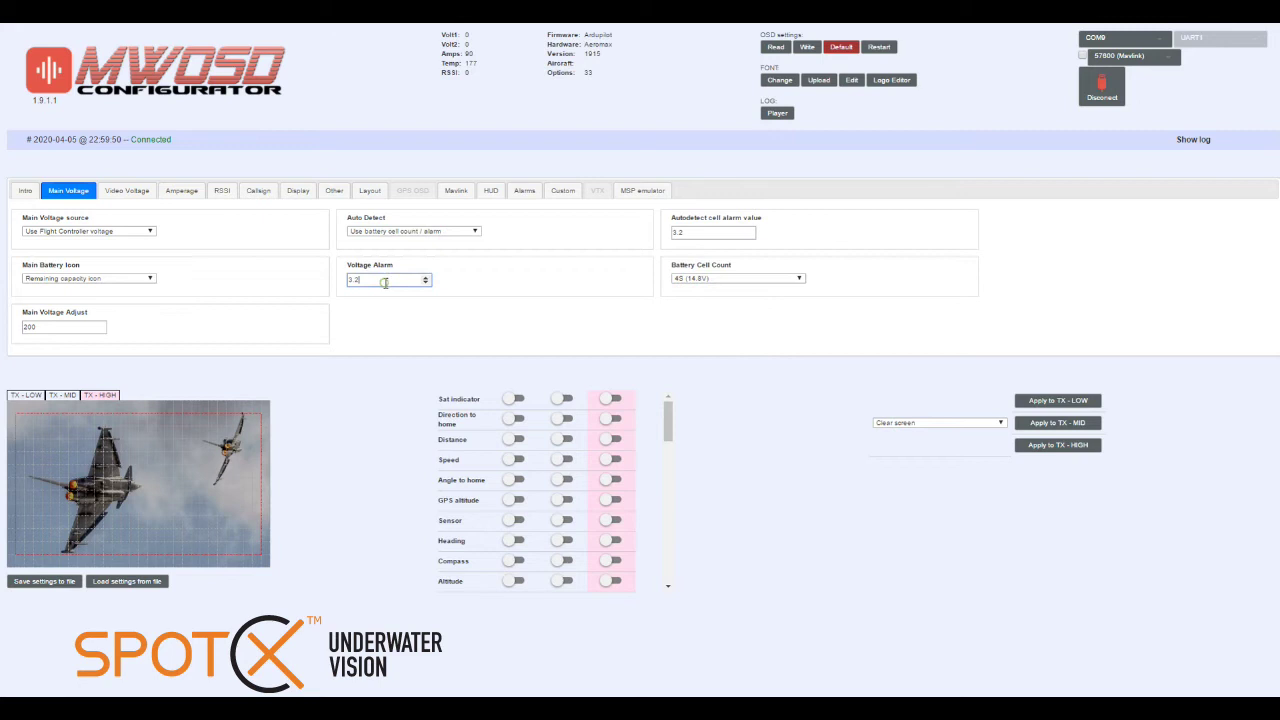
{"action": "left_click", "coordinate": [414, 231]}
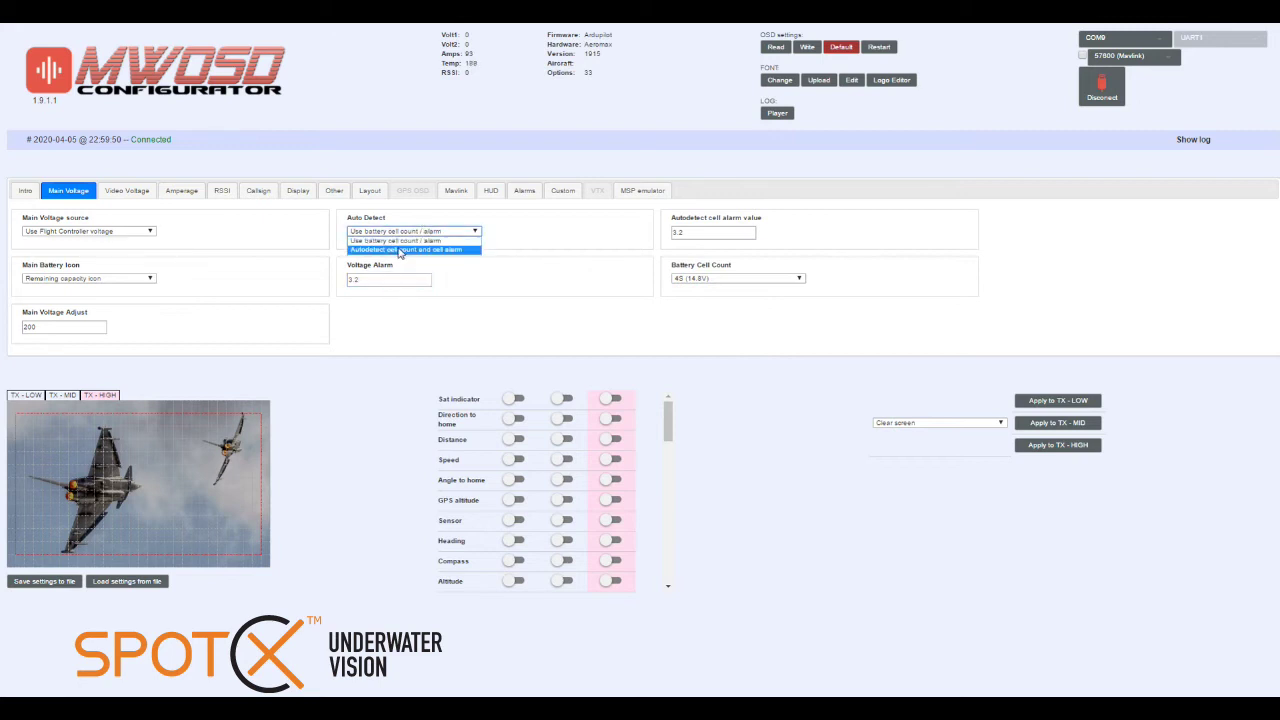
{"action": "left_click", "coordinate": [400, 250]}
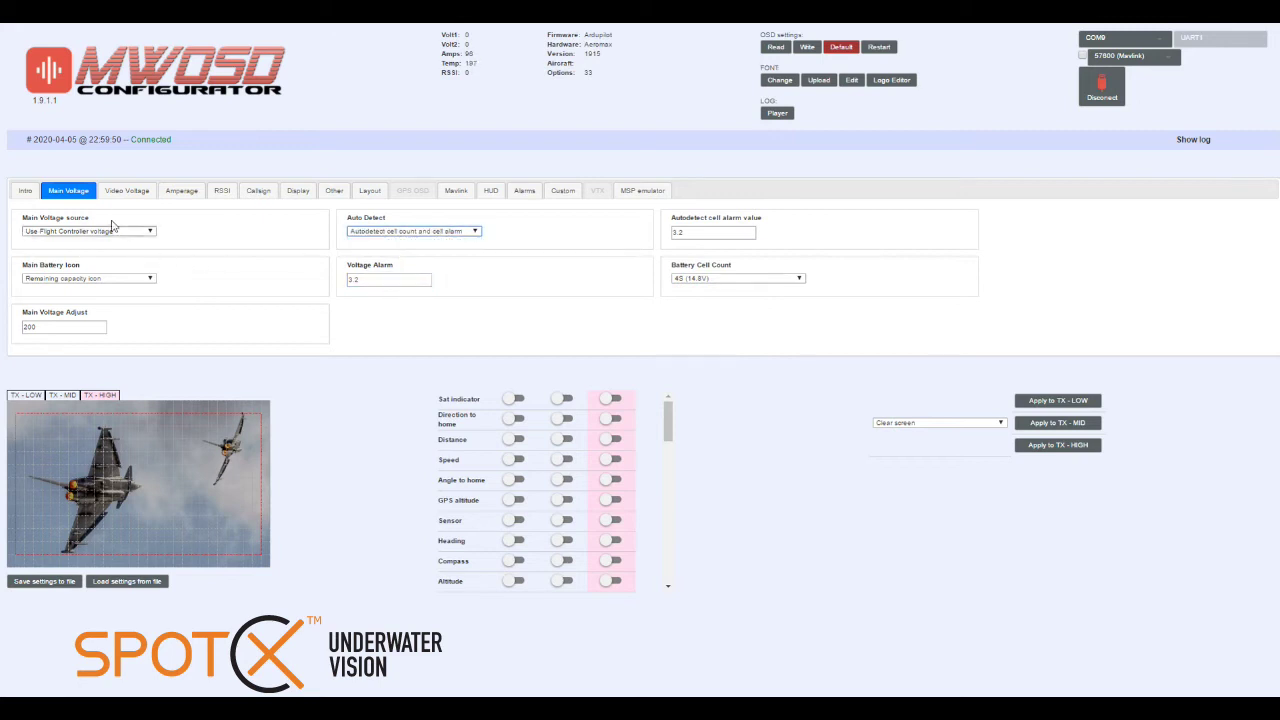
Review the video voltage, amperage, RSSI and callsign settings.
{"action": "left_click", "coordinate": [120, 190]}
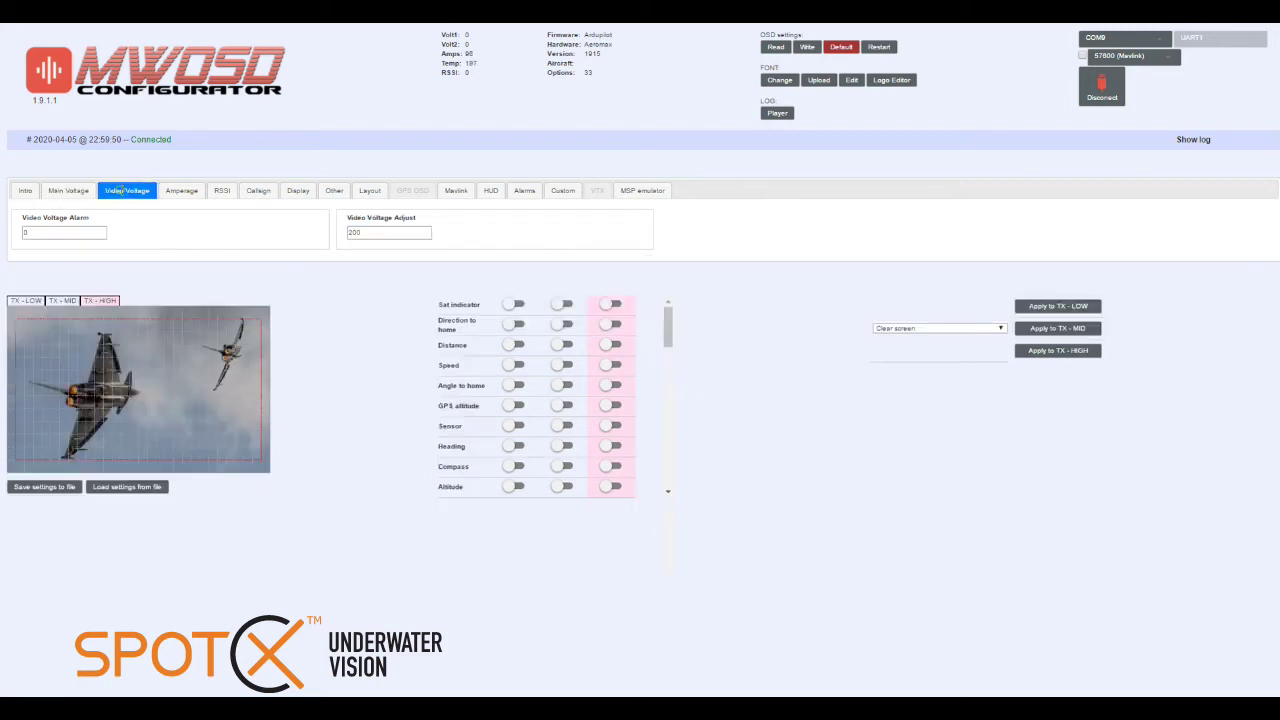
{"action": "left_click", "coordinate": [183, 194]}
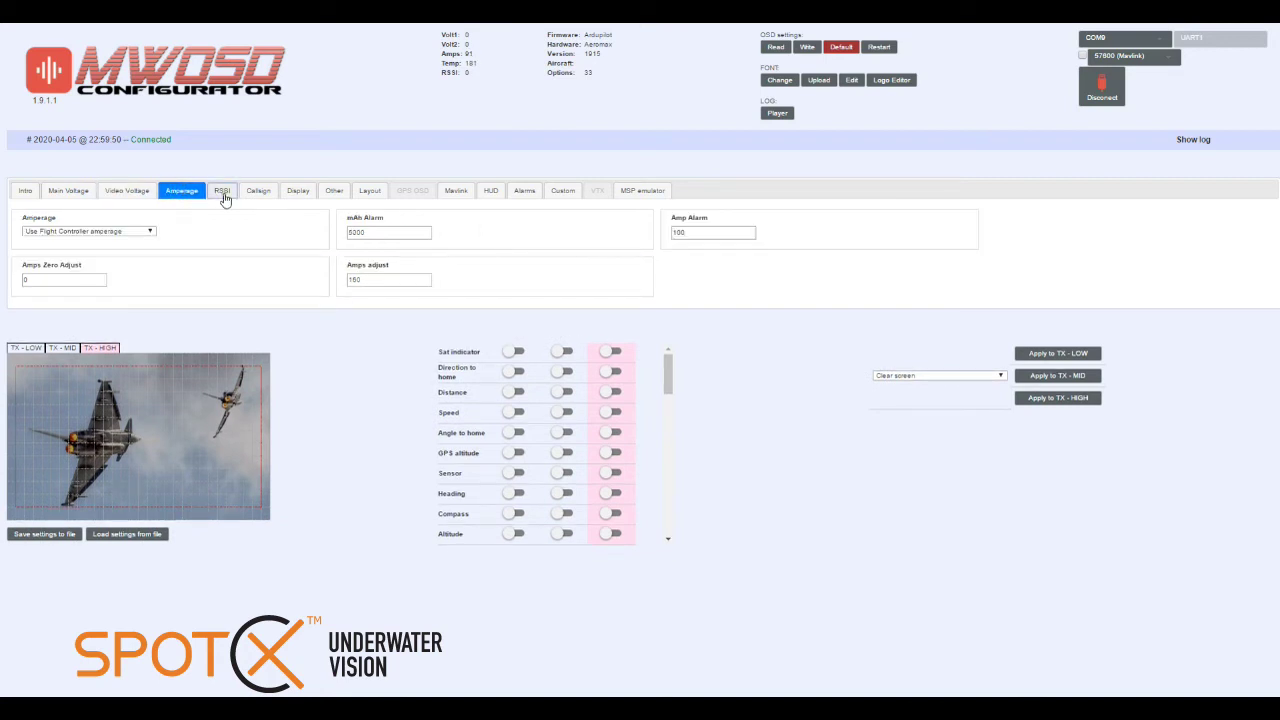
{"action": "left_click", "coordinate": [225, 194]}
{"action": "left_click", "coordinate": [256, 194]}
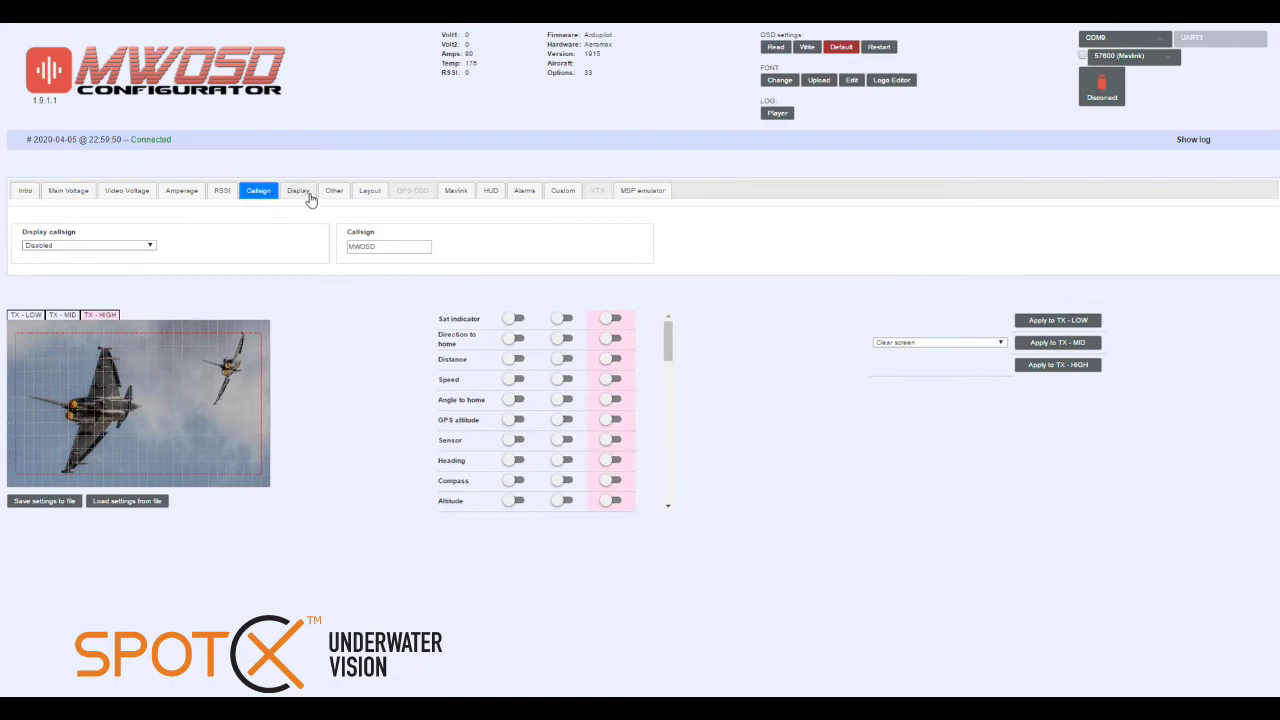
Review the display settings, including the available GPS display type and text alarm options.
{"action": "left_click", "coordinate": [303, 192]}
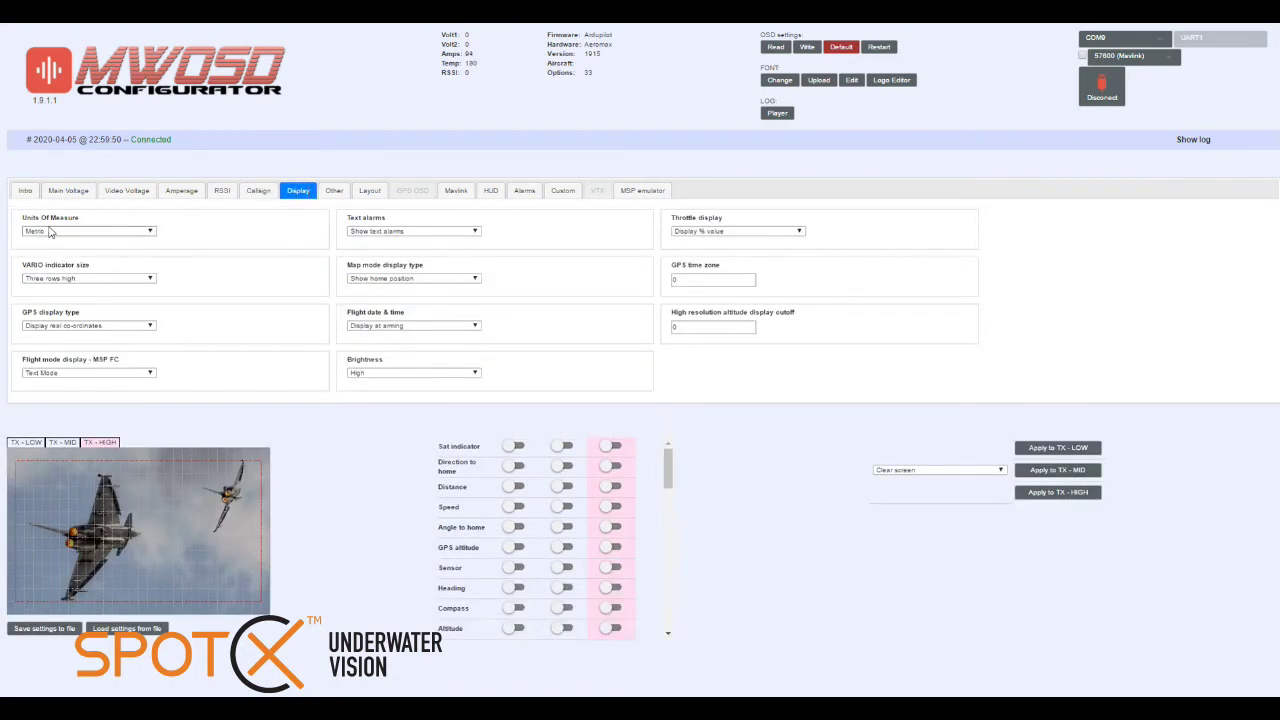
{"action": "left_click", "coordinate": [67, 328]}
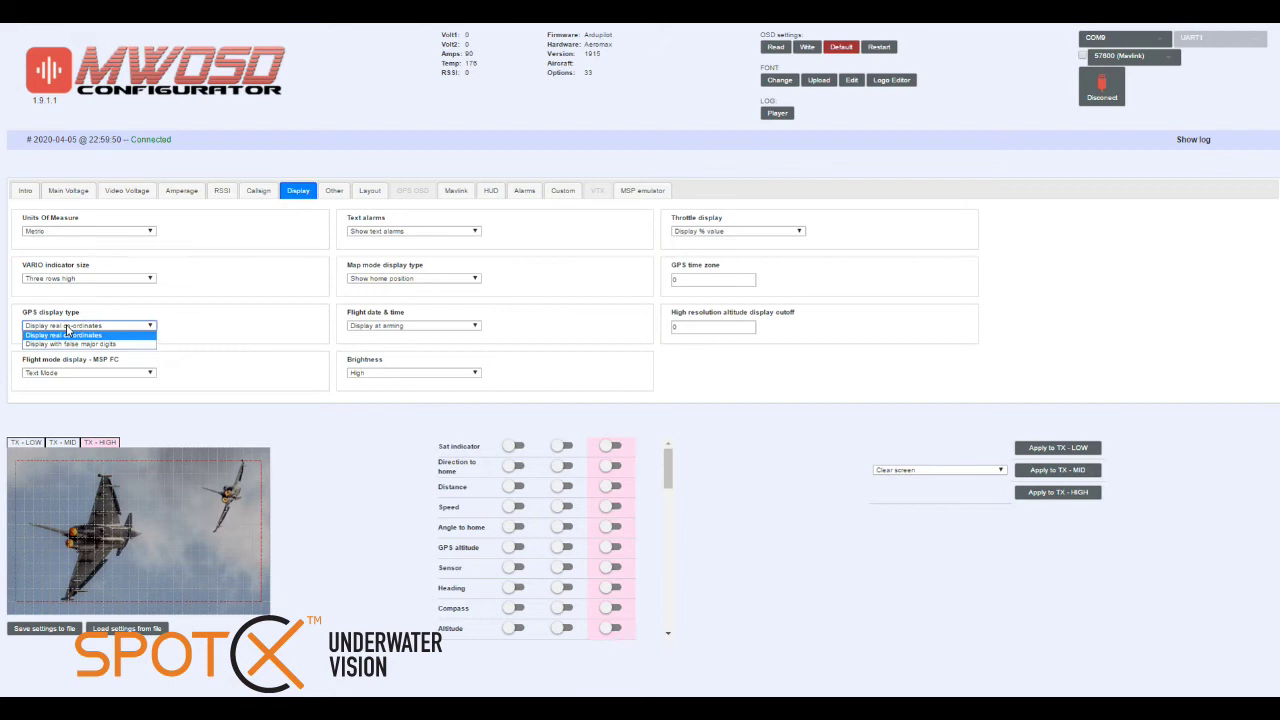
{"action": "left_click", "coordinate": [216, 312]}
{"action": "left_click", "coordinate": [374, 231]}
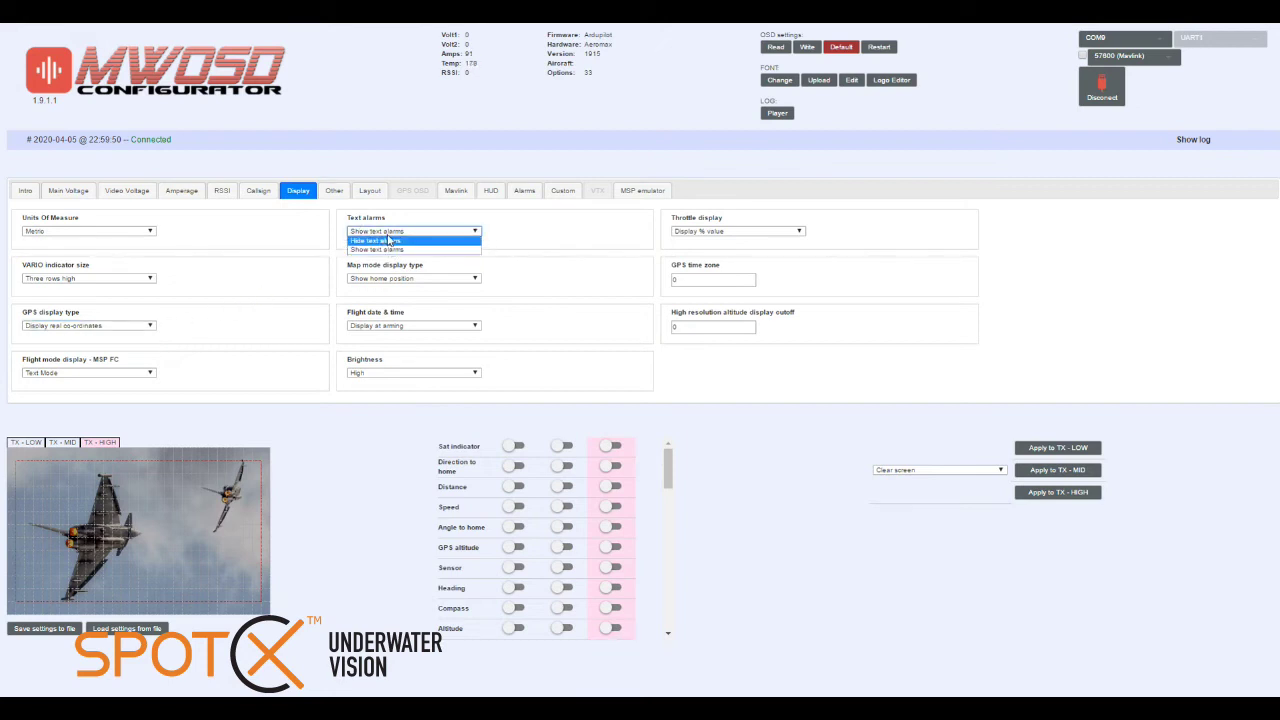
{"action": "left_click", "coordinate": [388, 233]}
{"action": "left_click", "coordinate": [388, 234]}
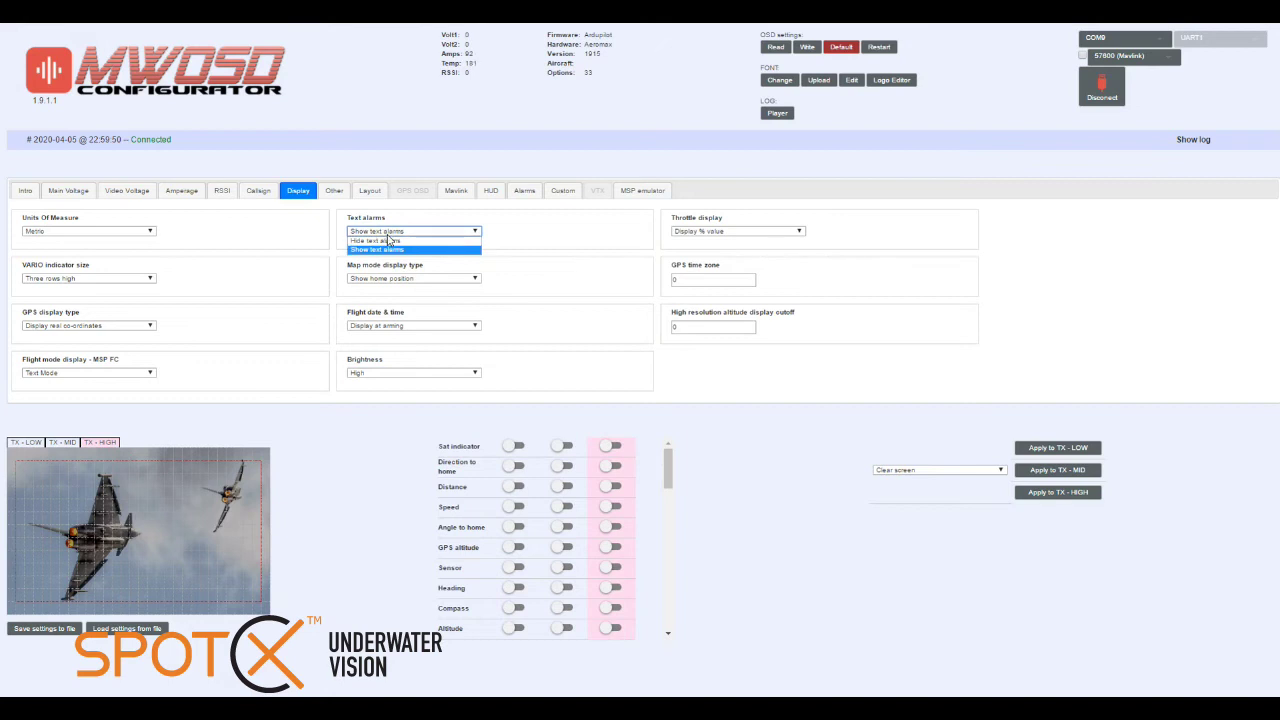
{"action": "left_click", "coordinate": [388, 235]}
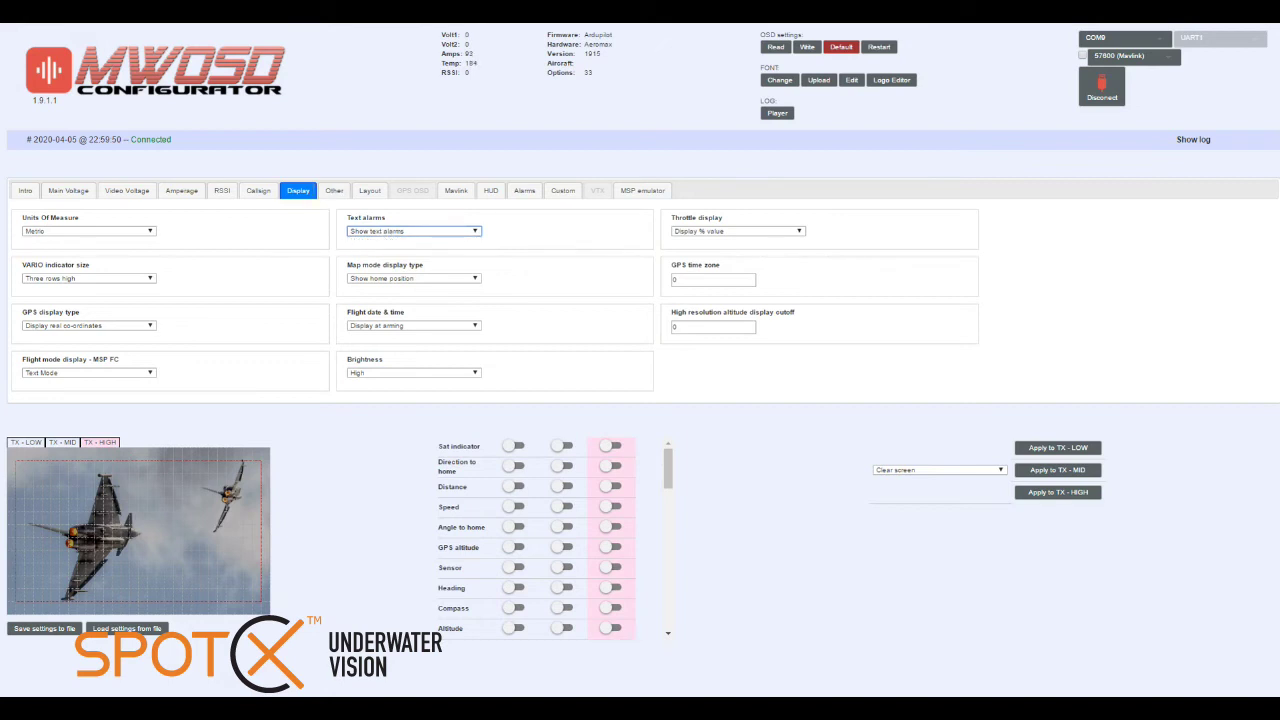
Review the Other, Layout, Mavlink, HUD, Alarms, Custom and MSP emulator settings, and return to the Intro page.
{"action": "left_click", "coordinate": [335, 190]}
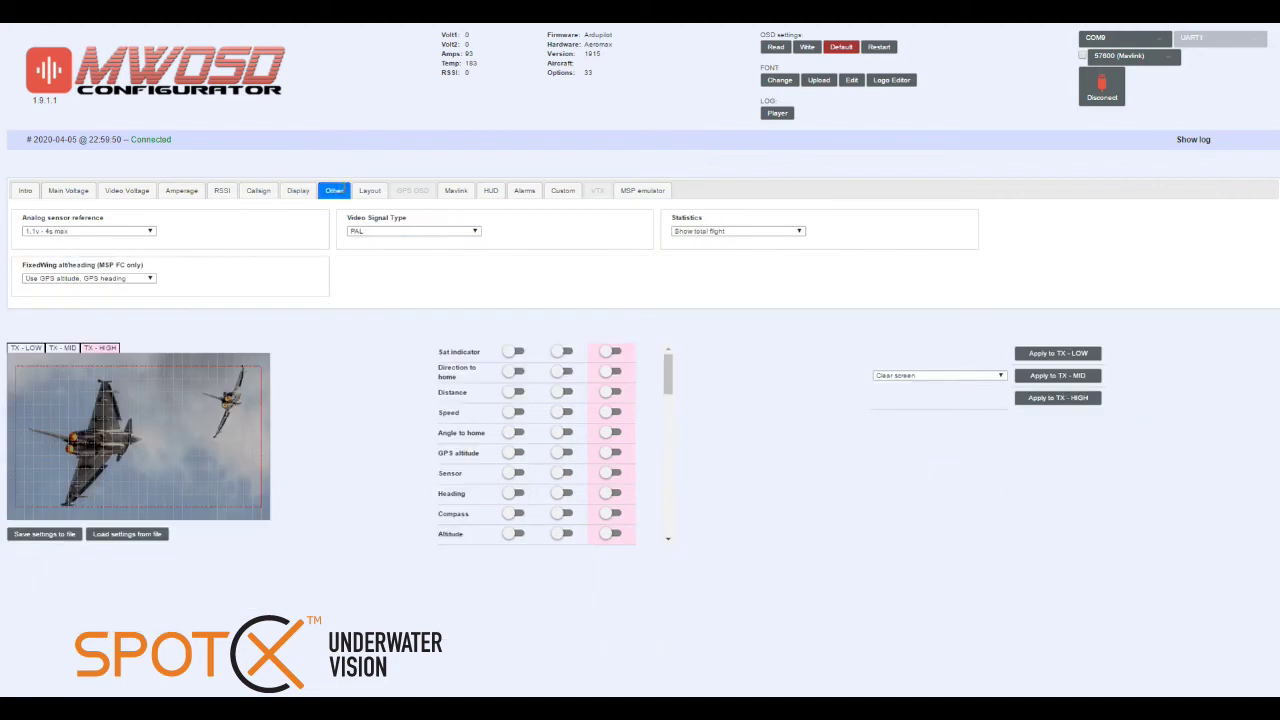
{"action": "left_click", "coordinate": [371, 192]}
{"action": "left_click", "coordinate": [458, 192]}
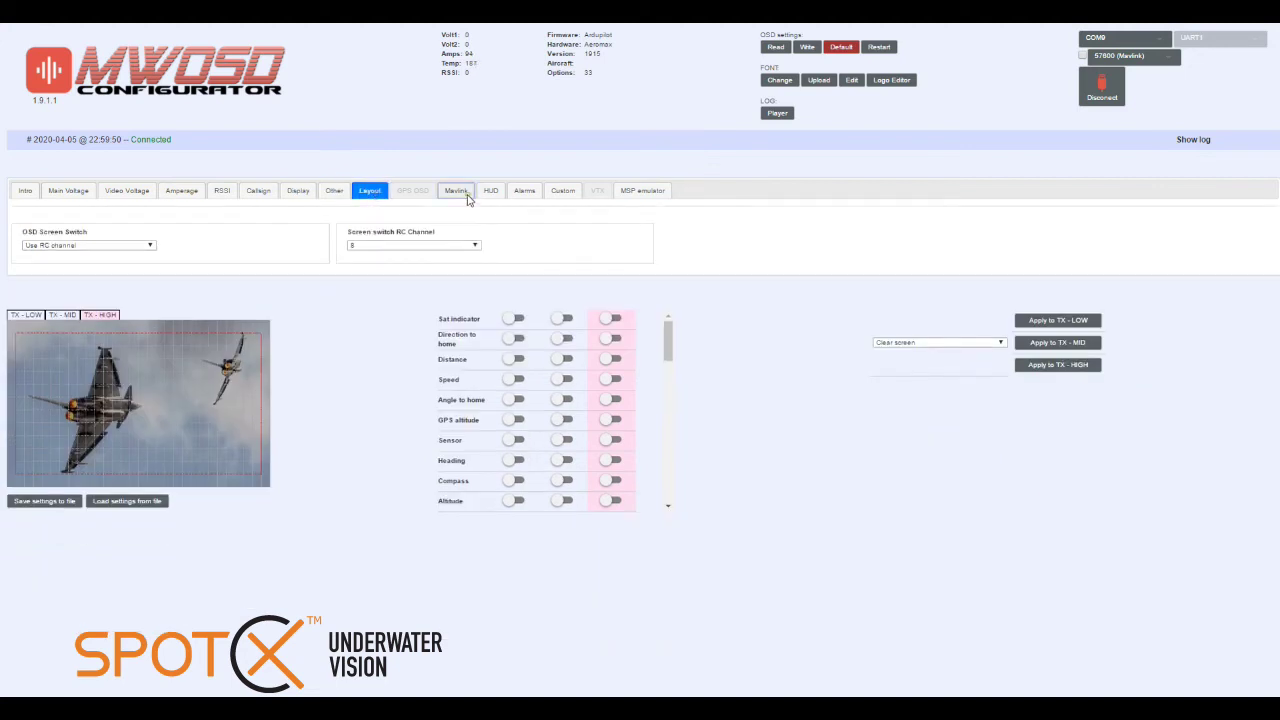
{"action": "left_click", "coordinate": [490, 193]}
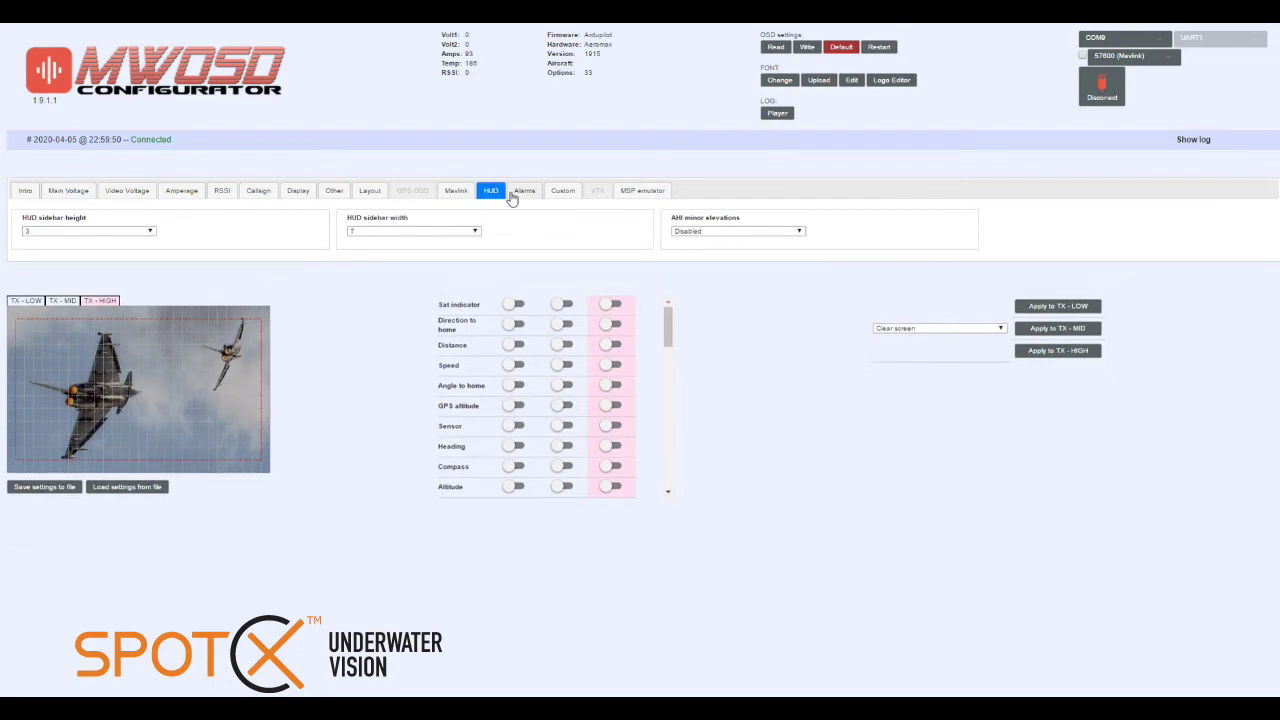
{"action": "left_click", "coordinate": [518, 193]}
{"action": "left_click", "coordinate": [562, 193]}
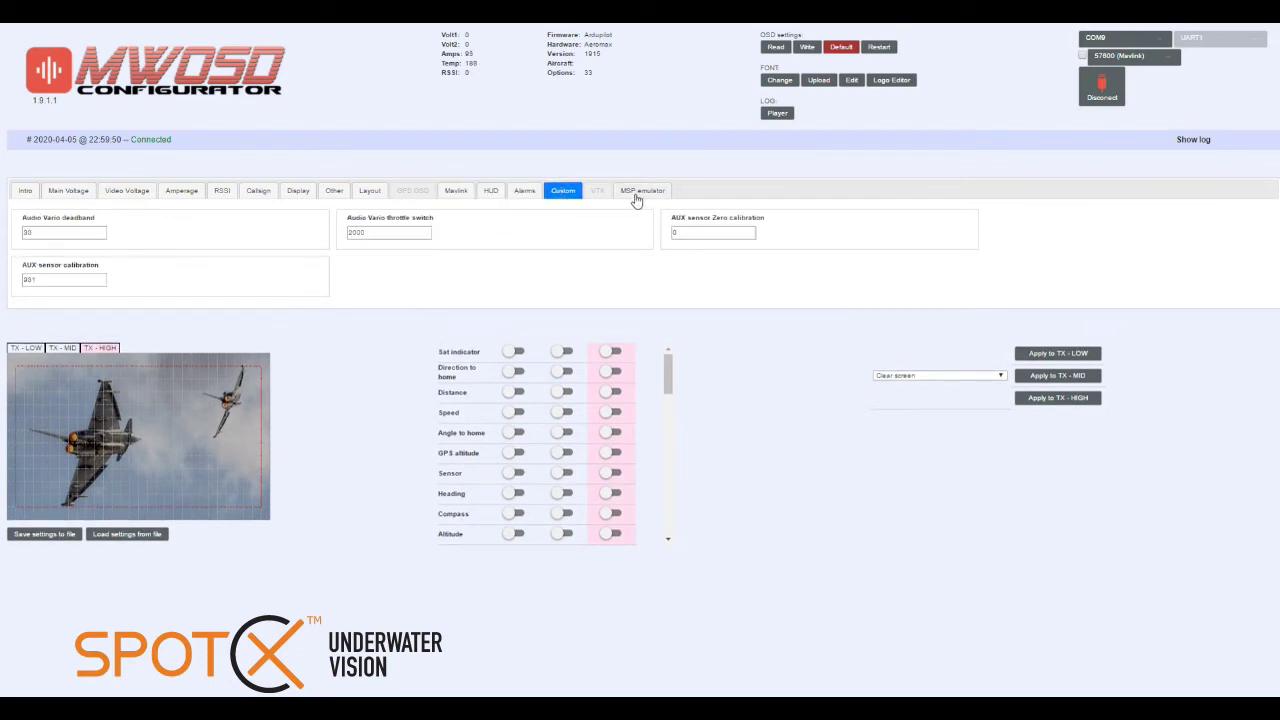
{"action": "left_click", "coordinate": [636, 192]}
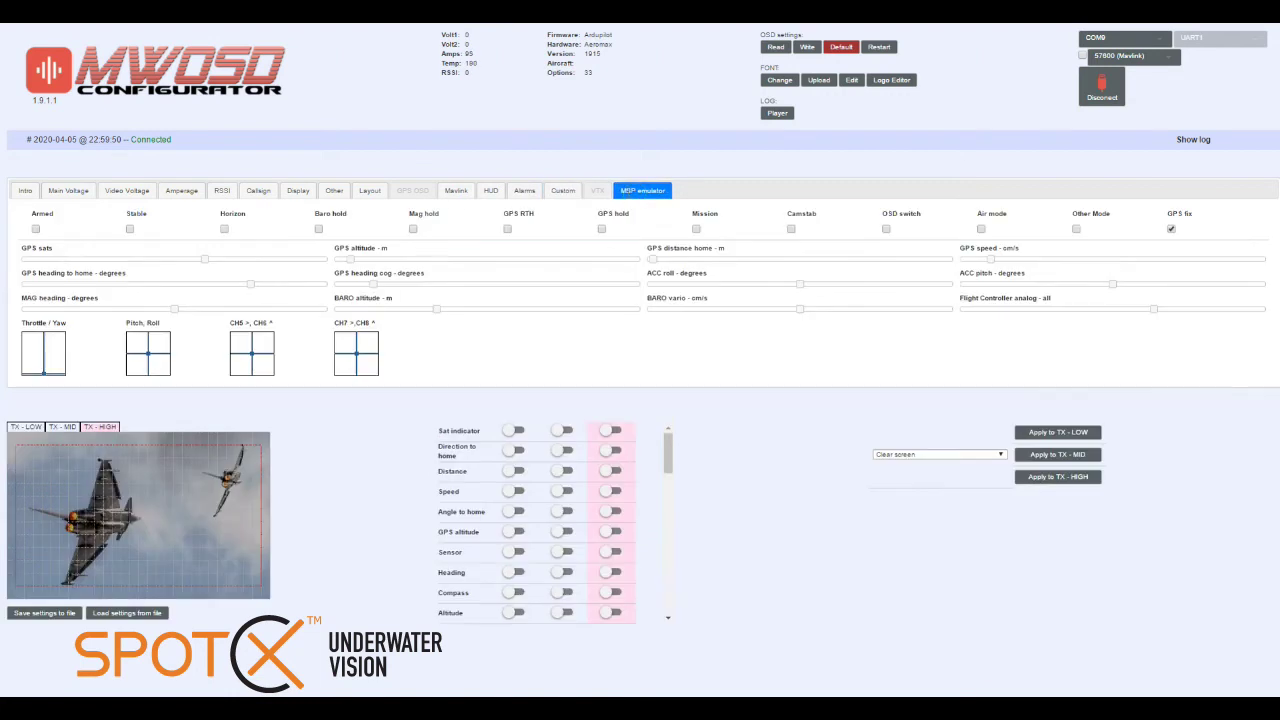
{"action": "left_click", "coordinate": [25, 190]}
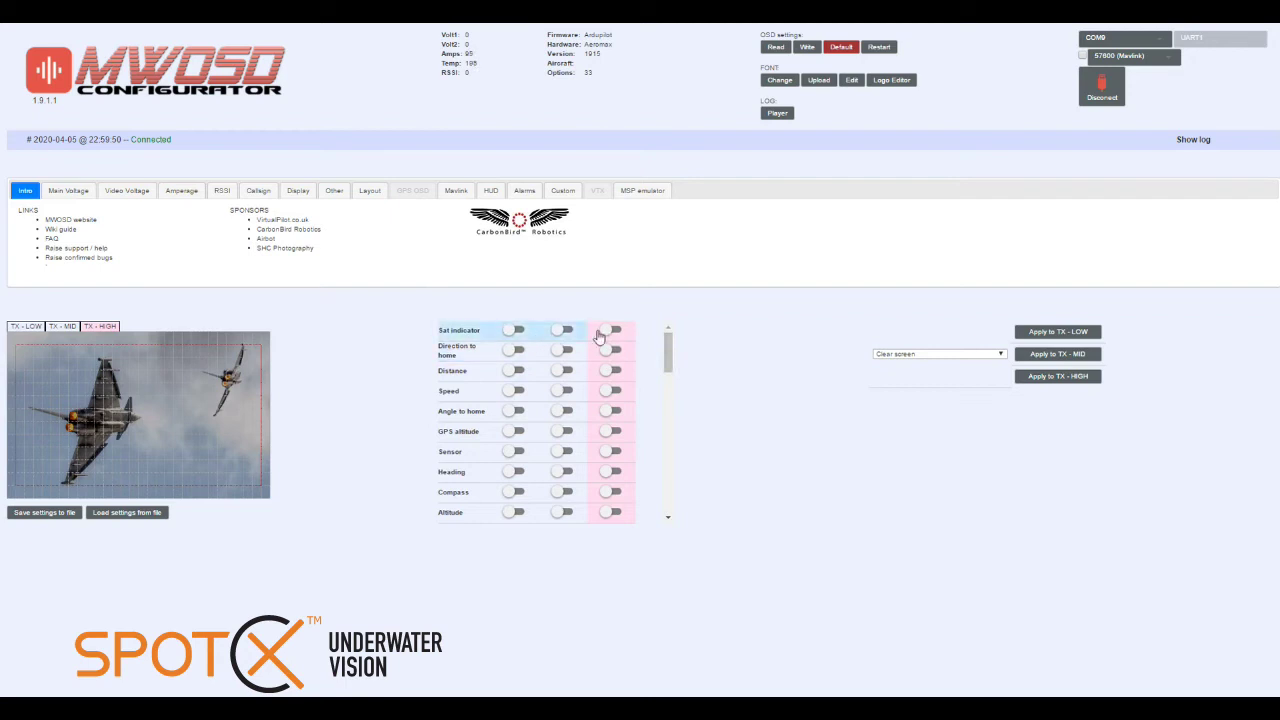
Compare the TX-LOW, TX-MID and TX-HIGH screen layouts, finishing on TX-LOW.
{"action": "left_click", "coordinate": [30, 327]}
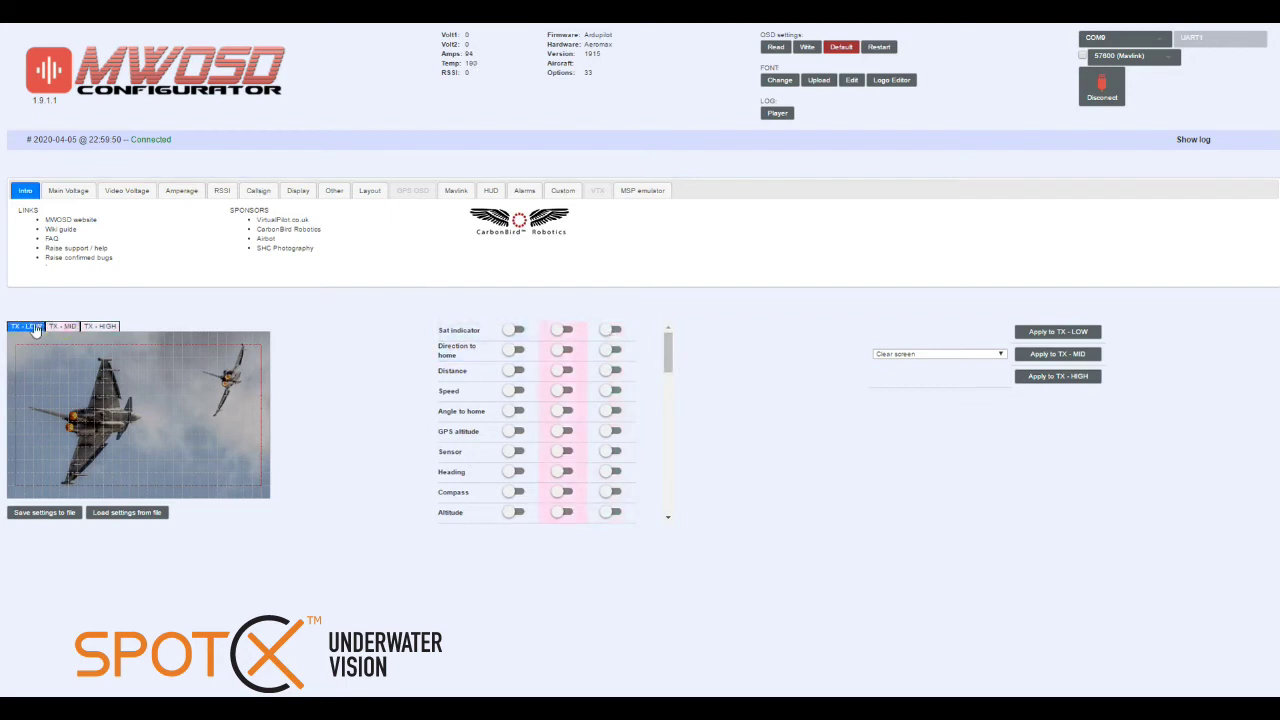
{"action": "left_click", "coordinate": [62, 327]}
{"action": "left_click", "coordinate": [92, 328]}
{"action": "left_click", "coordinate": [62, 327]}
{"action": "left_click", "coordinate": [27, 327]}
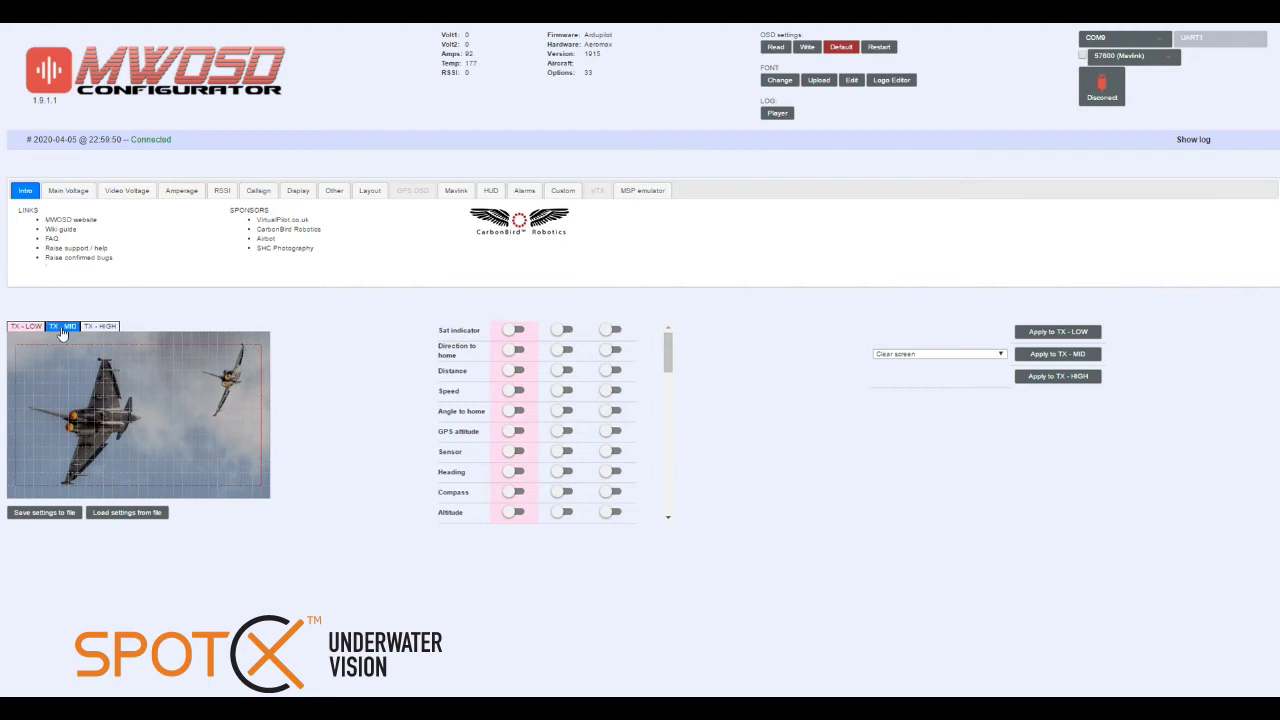
{"action": "left_click", "coordinate": [104, 328]}
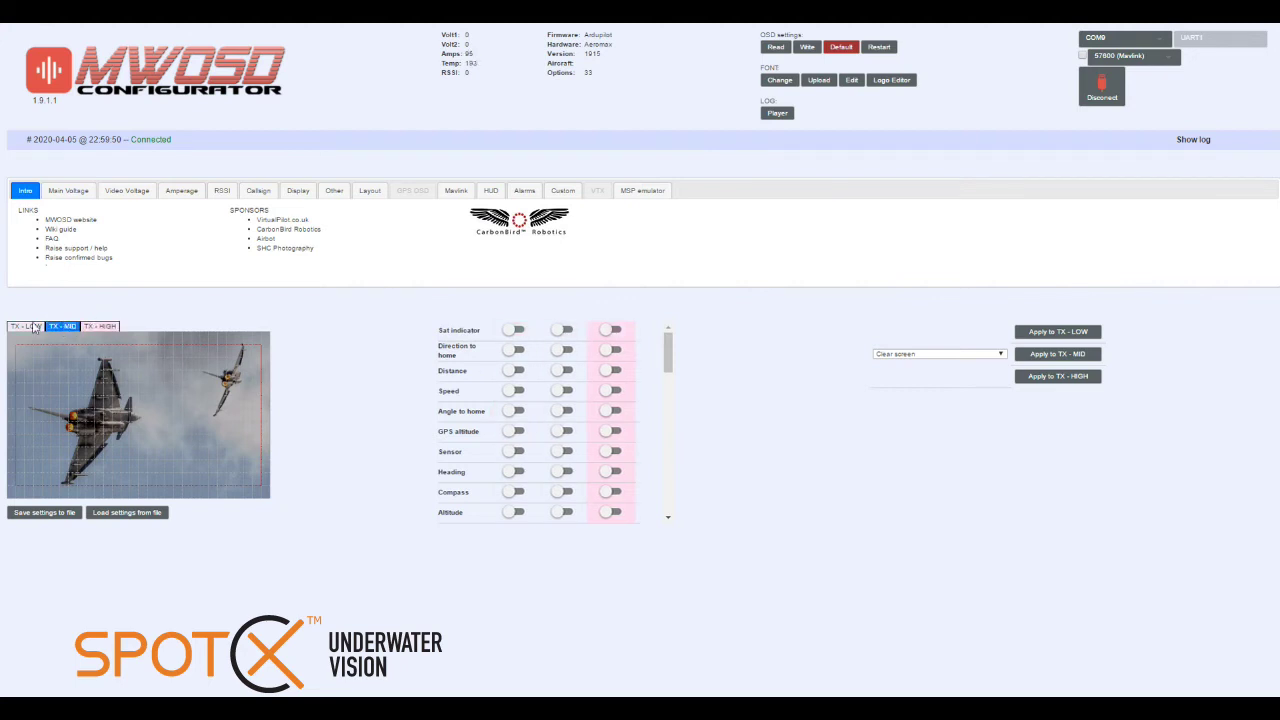
{"action": "left_click", "coordinate": [27, 327]}
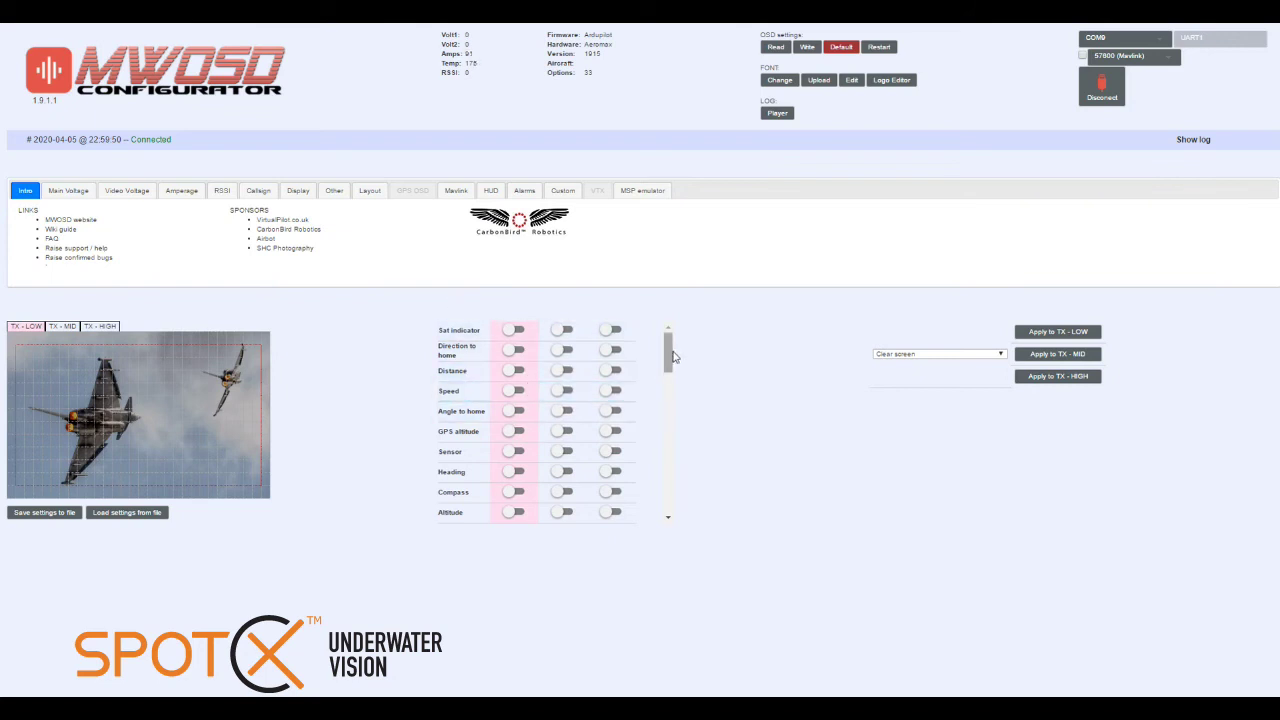
Enable the Heading element in the TX-LOW, TX-MID and TX-HIGH layouts.
{"action": "scroll", "coordinate": [510, 395], "scroll_direction": "down", "scroll_amount": 1}
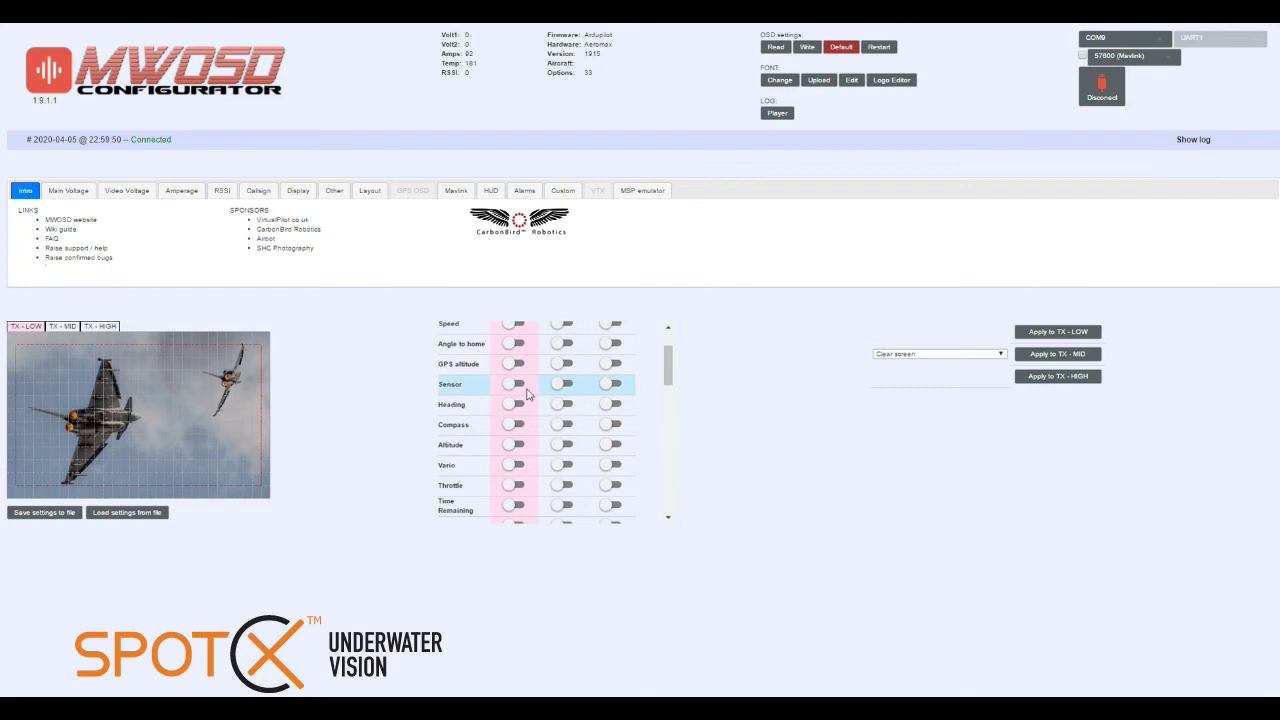
{"action": "left_click", "coordinate": [514, 404]}
{"action": "left_click", "coordinate": [564, 404]}
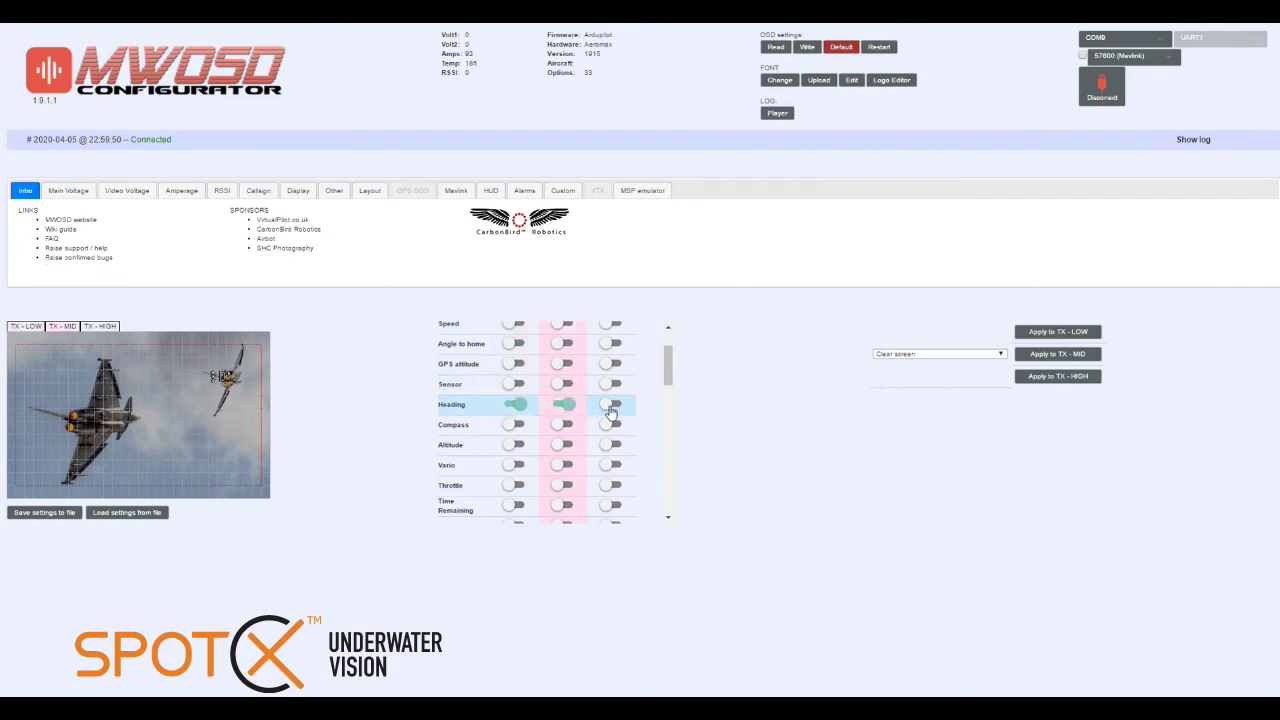
{"action": "left_click", "coordinate": [610, 405]}
Enable the Compass and Altitude elements in all three TX layouts.
{"action": "left_click", "coordinate": [610, 424]}
{"action": "left_click", "coordinate": [564, 424]}
{"action": "left_click", "coordinate": [514, 424]}
{"action": "left_click", "coordinate": [514, 445]}
{"action": "left_click", "coordinate": [564, 444]}
{"action": "left_click", "coordinate": [611, 444]}
Enable the Pitch Angle and Roll Angle elements in the TX-LOW, TX-MID and TX-HIGH layouts.
{"action": "left_click_drag", "start_coordinate": [671, 378], "coordinate": [671, 424]}
{"action": "left_click", "coordinate": [514, 363]}
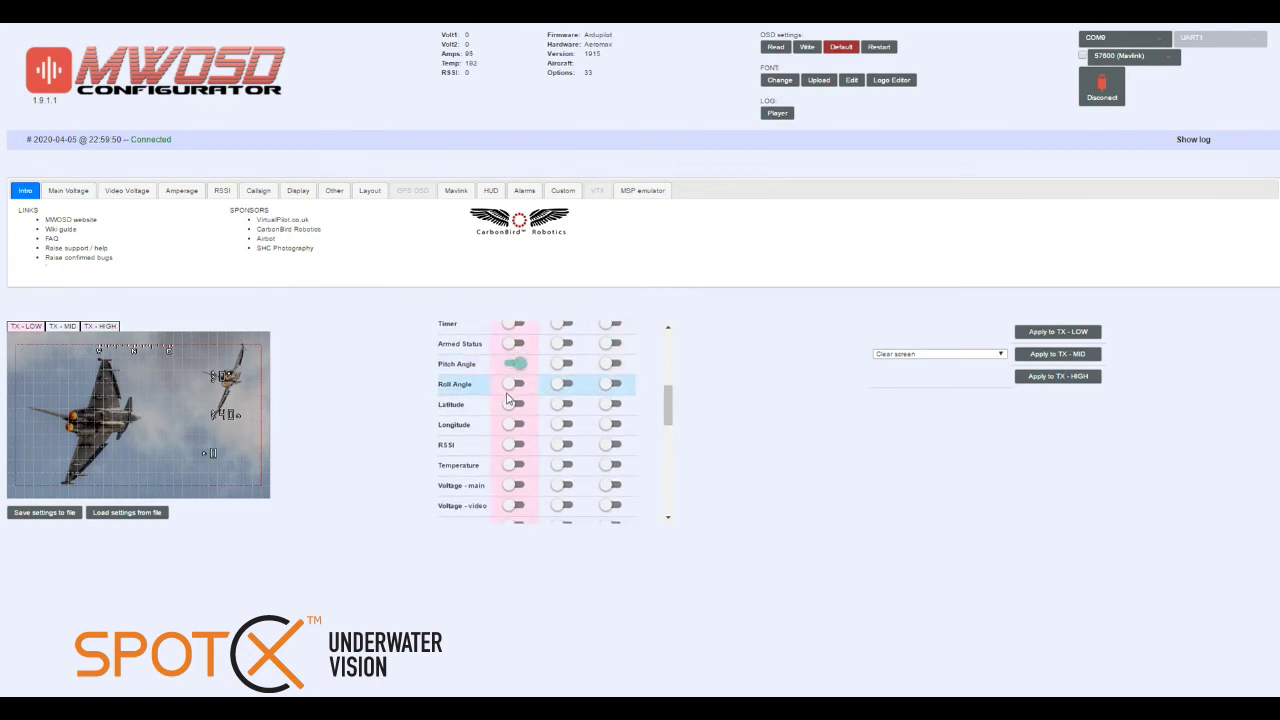
{"action": "left_click", "coordinate": [511, 386]}
{"action": "left_click", "coordinate": [563, 385]}
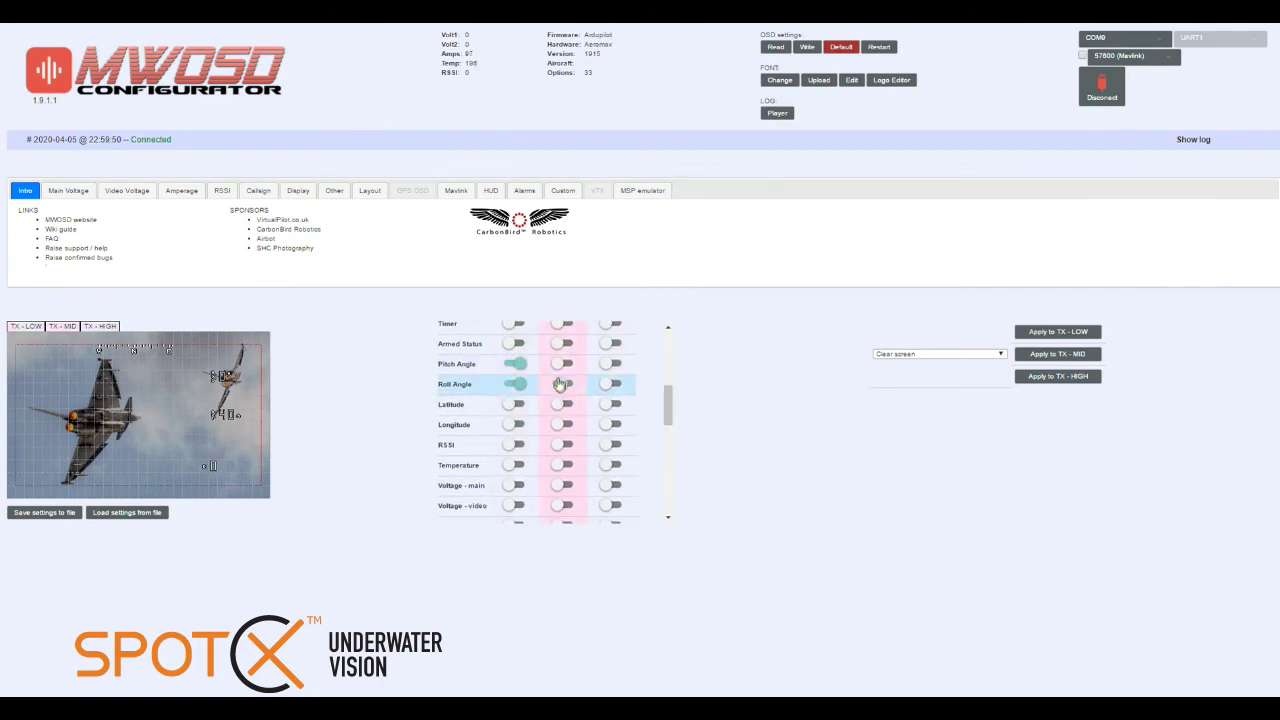
{"action": "left_click", "coordinate": [563, 364]}
{"action": "left_click", "coordinate": [611, 364]}
{"action": "left_click", "coordinate": [611, 384]}
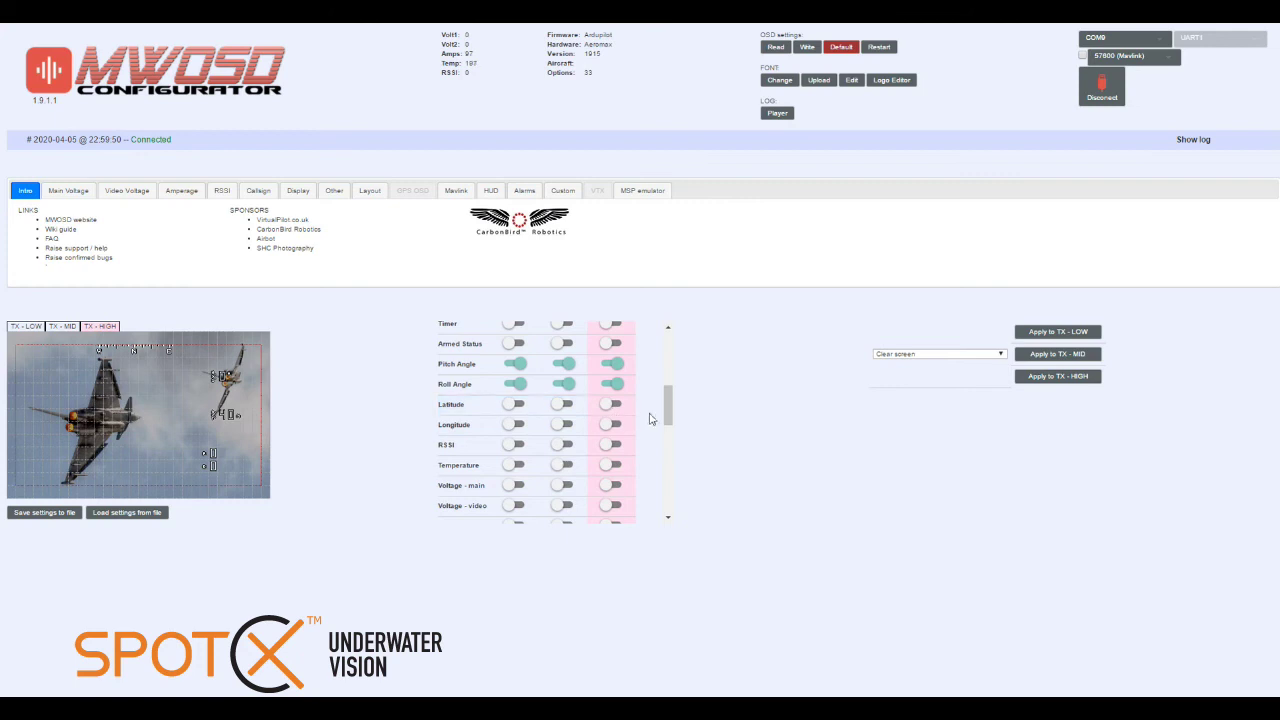
Enable the Voltage - main element in all three TX layouts.
{"action": "left_click_drag", "start_coordinate": [668, 418], "coordinate": [668, 428]}
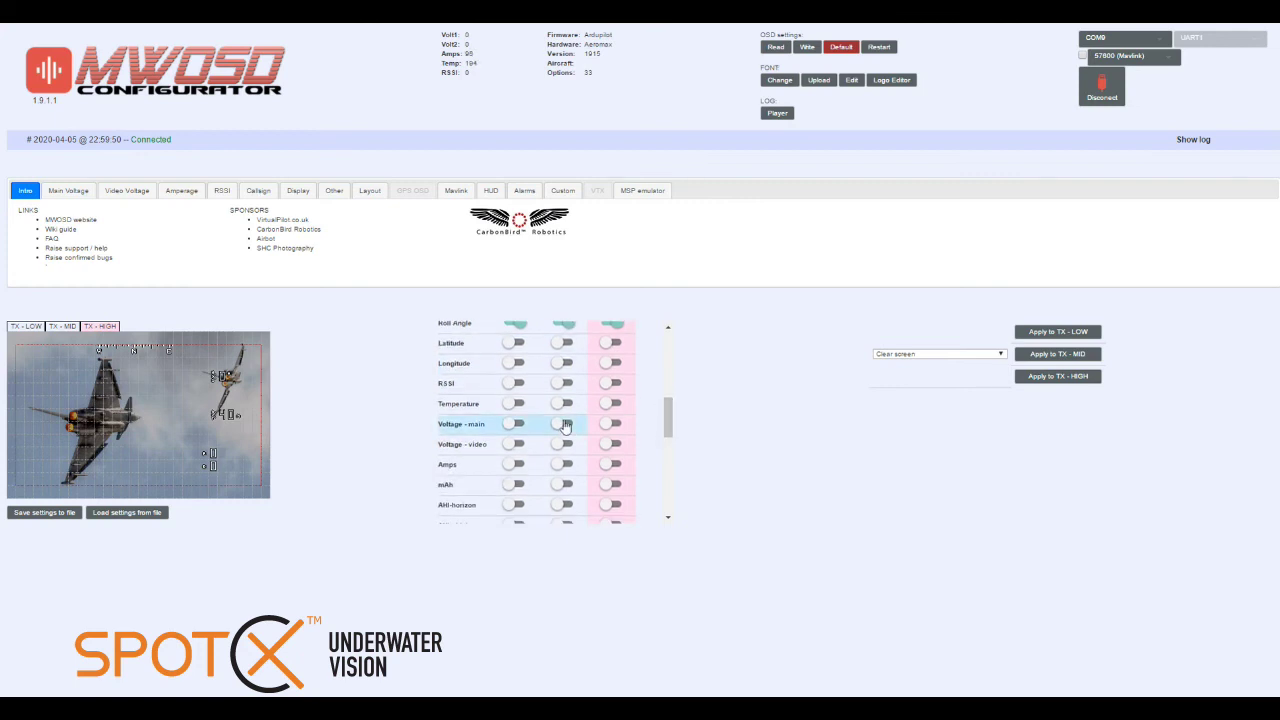
{"action": "left_click", "coordinate": [514, 424]}
{"action": "left_click", "coordinate": [565, 424]}
{"action": "left_click", "coordinate": [606, 426]}
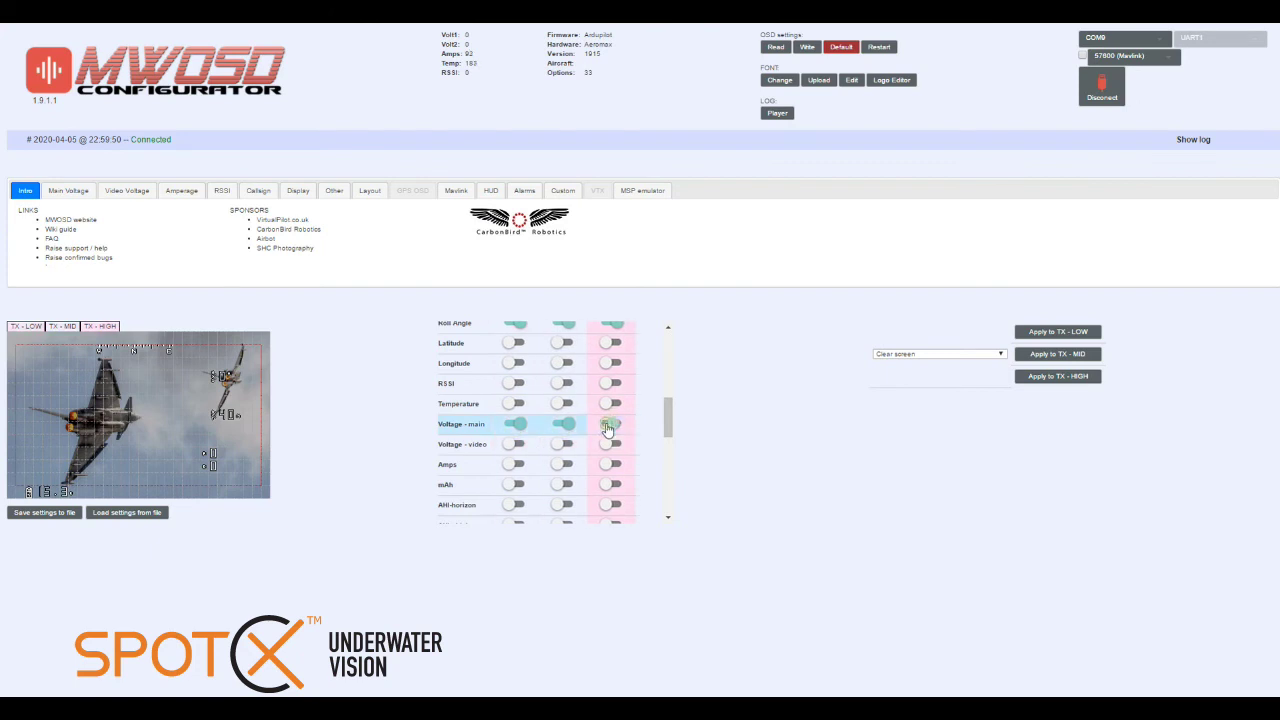
In the TX-HIGH preview, place the heading at the compass's left end and stack pitch, roll, altitude and main voltage at the lower right.
{"action": "left_click_drag", "start_coordinate": [667, 417], "coordinate": [660, 367]}
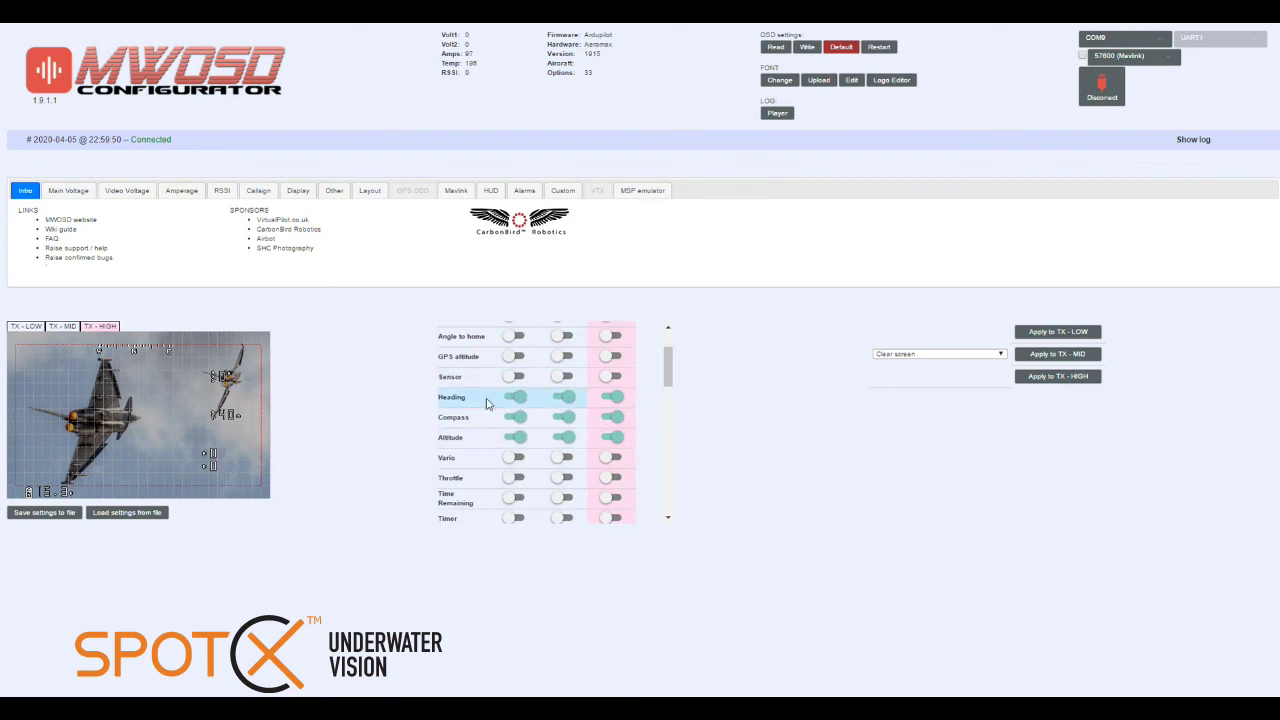
{"action": "left_click_drag", "start_coordinate": [221, 377], "coordinate": [73, 352]}
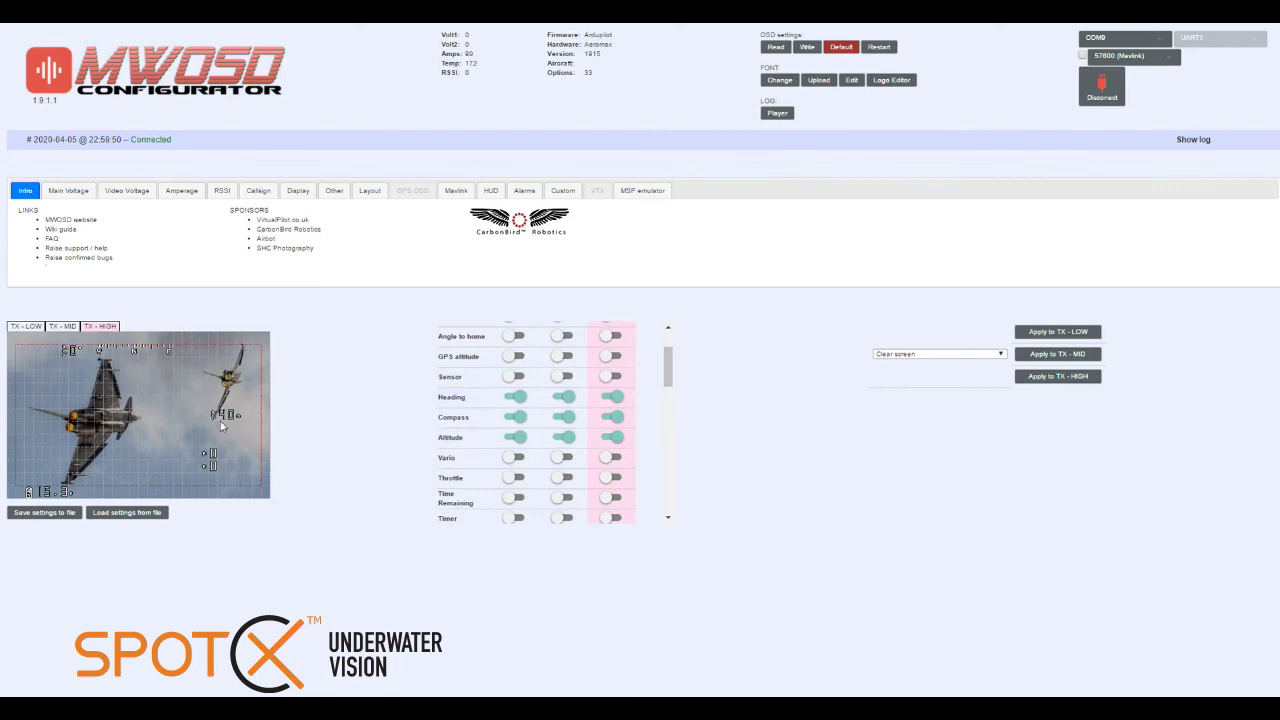
{"action": "mouse_move", "coordinate": [224, 423]}
{"action": "left_mouse_down"}
{"action": "mouse_move", "coordinate": [213, 438]}
{"action": "mouse_move", "coordinate": [232, 449]}
{"action": "mouse_move", "coordinate": [234, 417]}
{"action": "left_mouse_up"}
{"action": "left_click_drag", "start_coordinate": [207, 466], "coordinate": [234, 428]}
{"action": "mouse_move", "coordinate": [232, 428]}
{"action": "left_mouse_down"}
{"action": "mouse_move", "coordinate": [234, 415]}
{"action": "mouse_move", "coordinate": [229, 428]}
{"action": "left_mouse_up"}
{"action": "left_click_drag", "start_coordinate": [51, 493], "coordinate": [217, 454]}
Write the OSD settings to the board and disconnect it.
{"action": "left_click", "coordinate": [806, 48]}
{"action": "left_click", "coordinate": [1102, 88]}
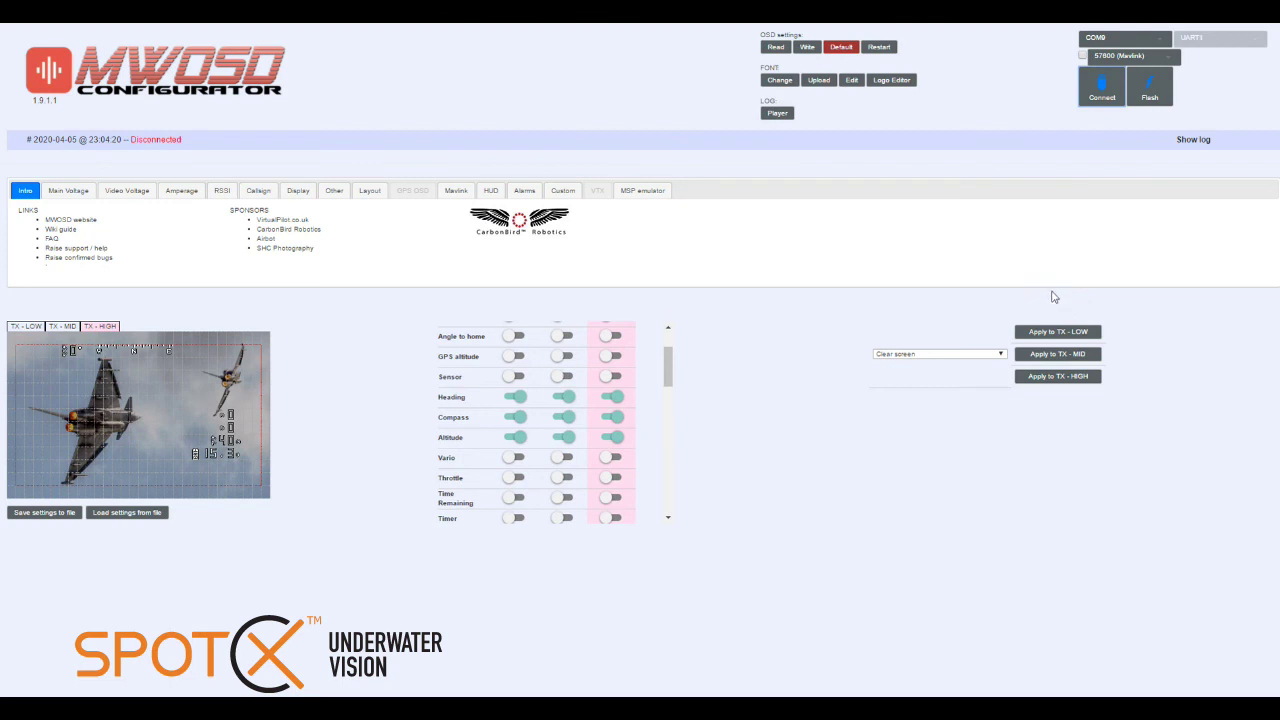